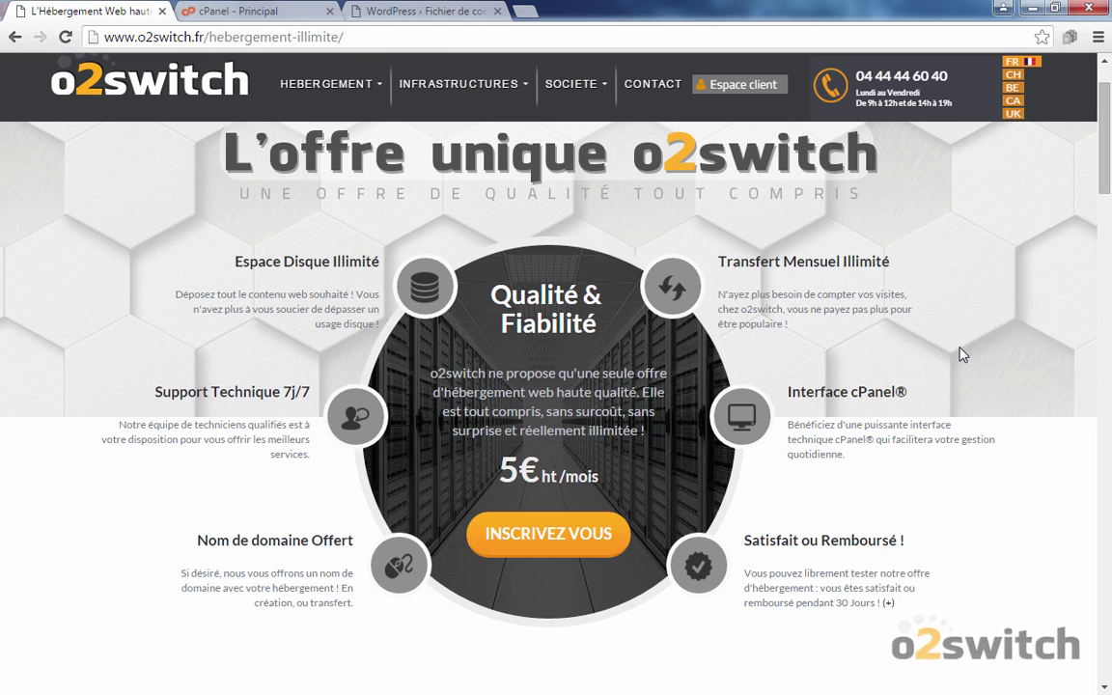
In cPanel's MySQL Databases, create a new database named bdd.
{"action": "left_click", "coordinate": [387, 12]}
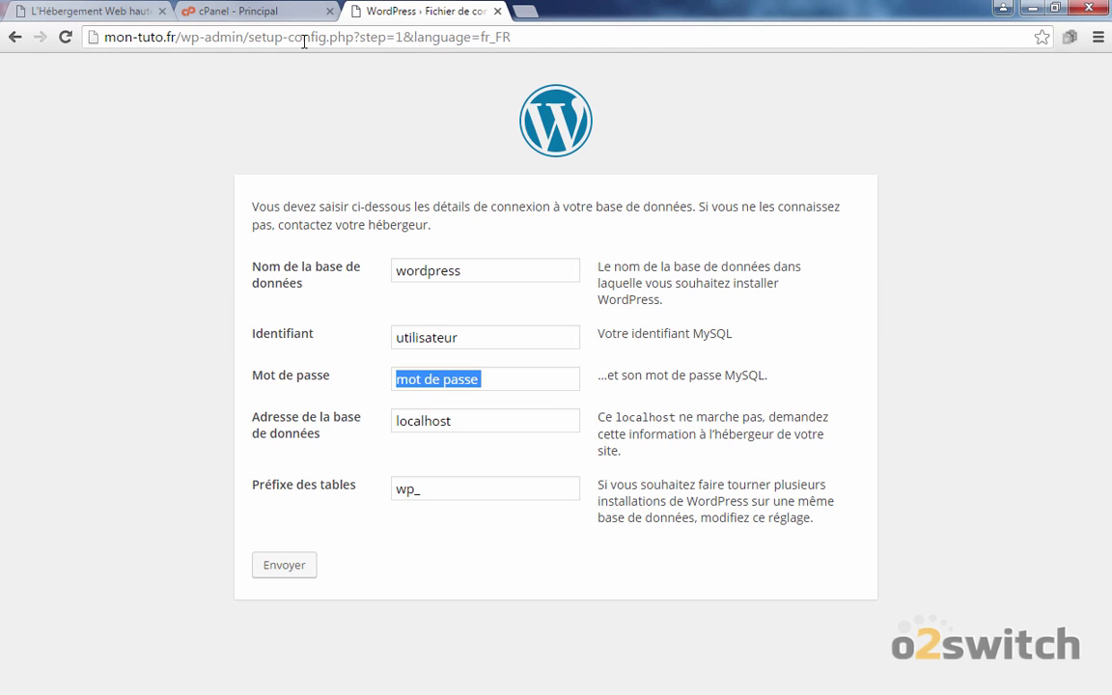
{"action": "left_click", "coordinate": [241, 10]}
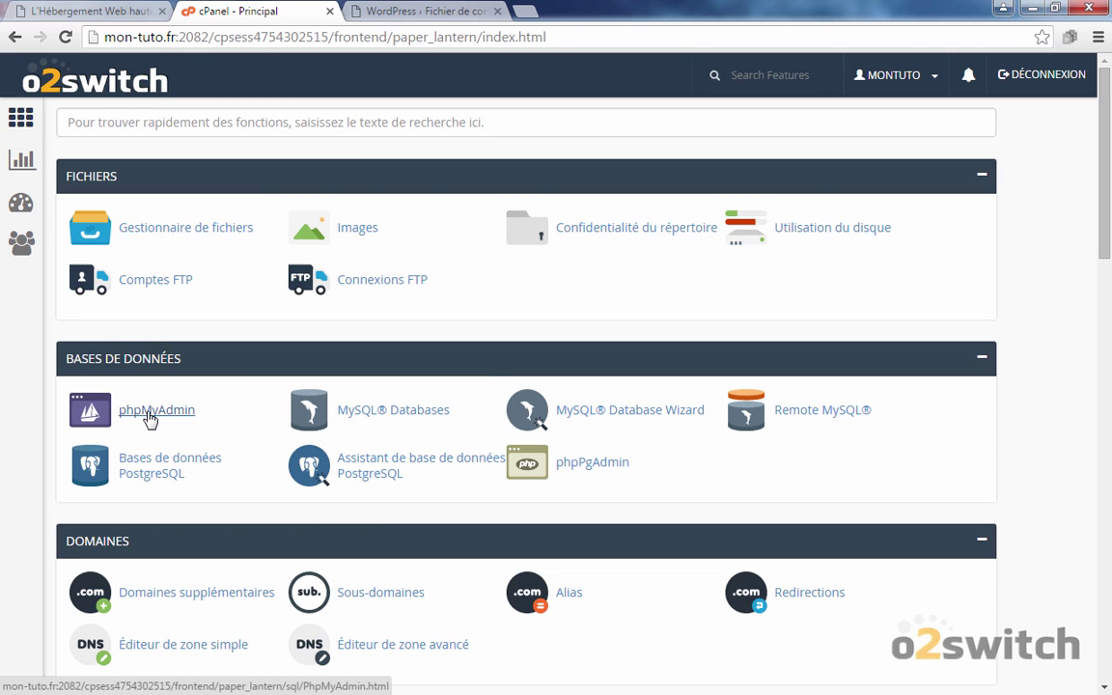
{"action": "left_click", "coordinate": [360, 412]}
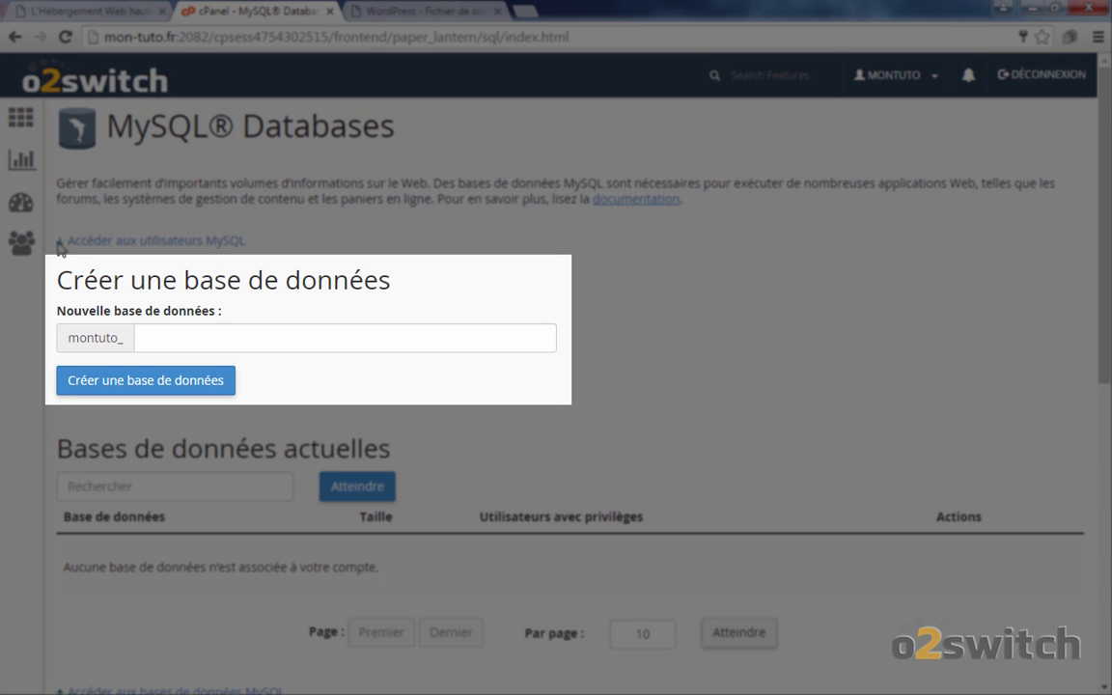
{"action": "left_click", "coordinate": [218, 345]}
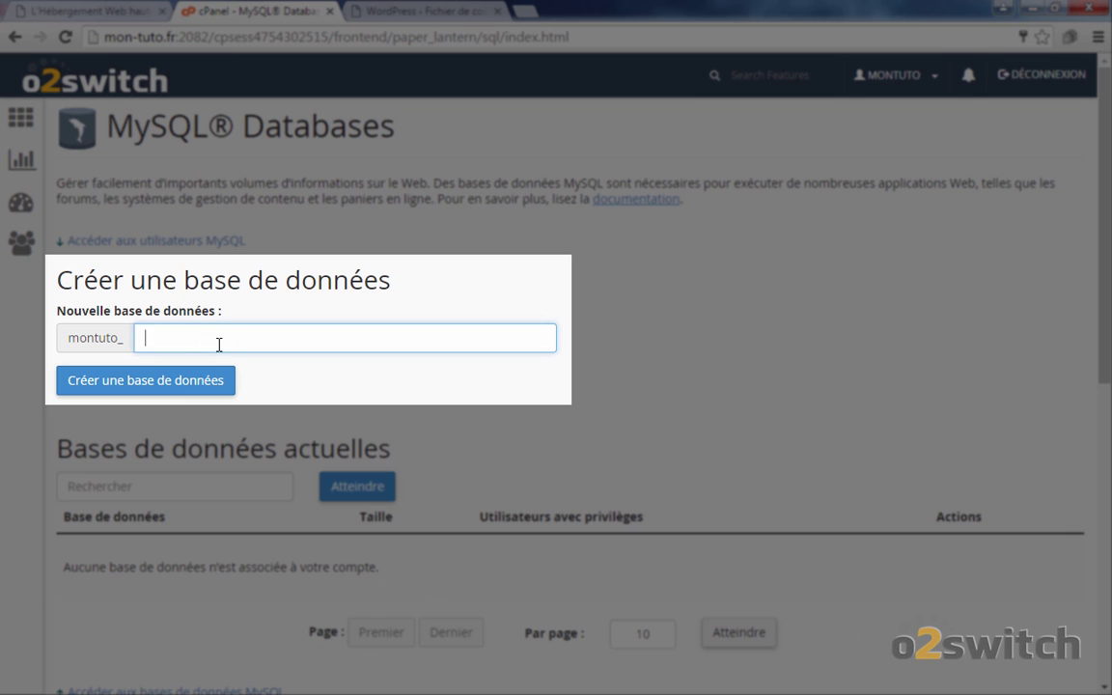
{"action": "type", "text": "bdd"}
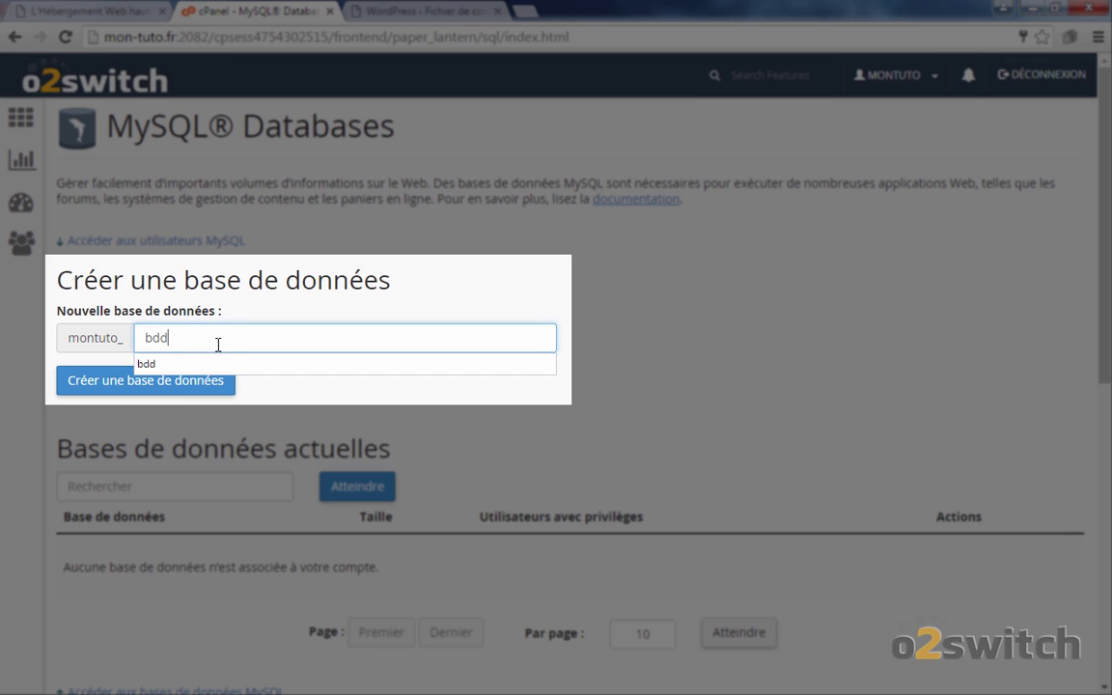
{"action": "left_click", "coordinate": [205, 261]}
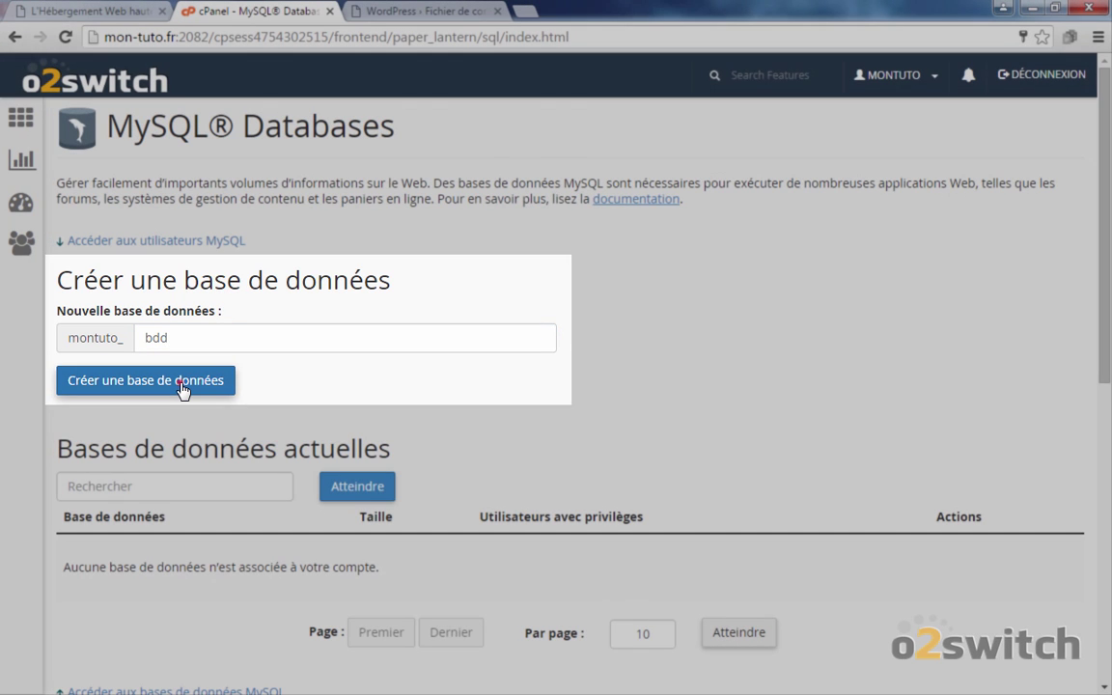
{"action": "left_click", "coordinate": [183, 384]}
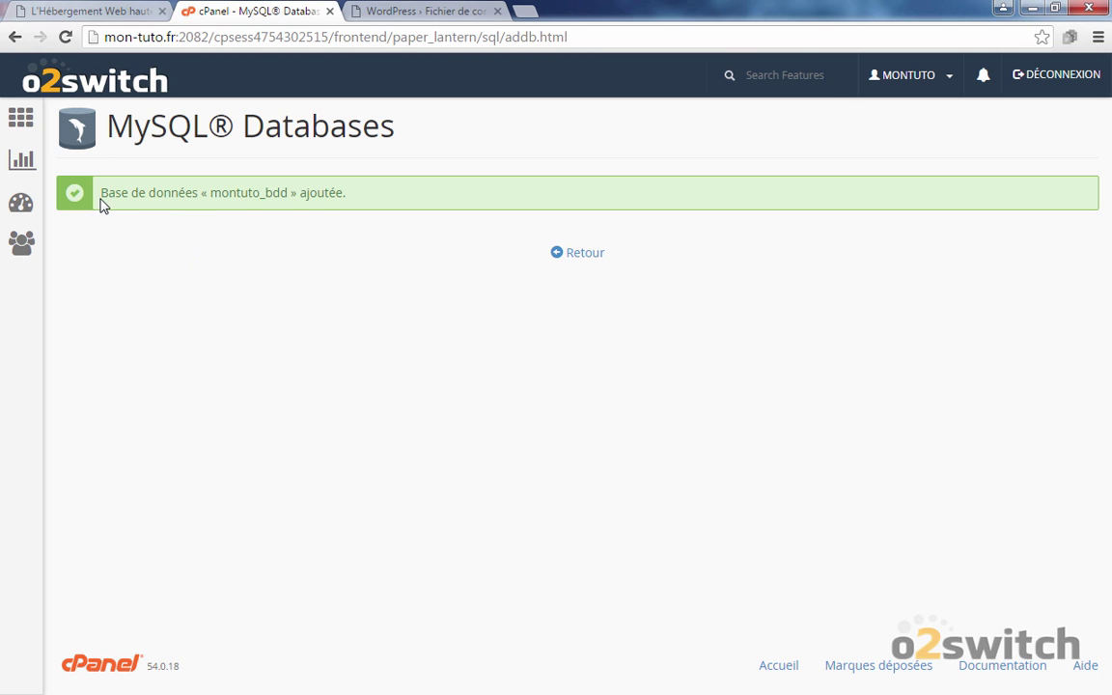
Copy the new database name montuto_bdd from cPanel into the database name field of the WordPress setup form.
{"action": "left_click_drag", "start_coordinate": [100, 193], "coordinate": [372, 199]}
{"action": "left_click", "coordinate": [372, 200]}
{"action": "left_click_drag", "start_coordinate": [290, 193], "coordinate": [208, 192]}
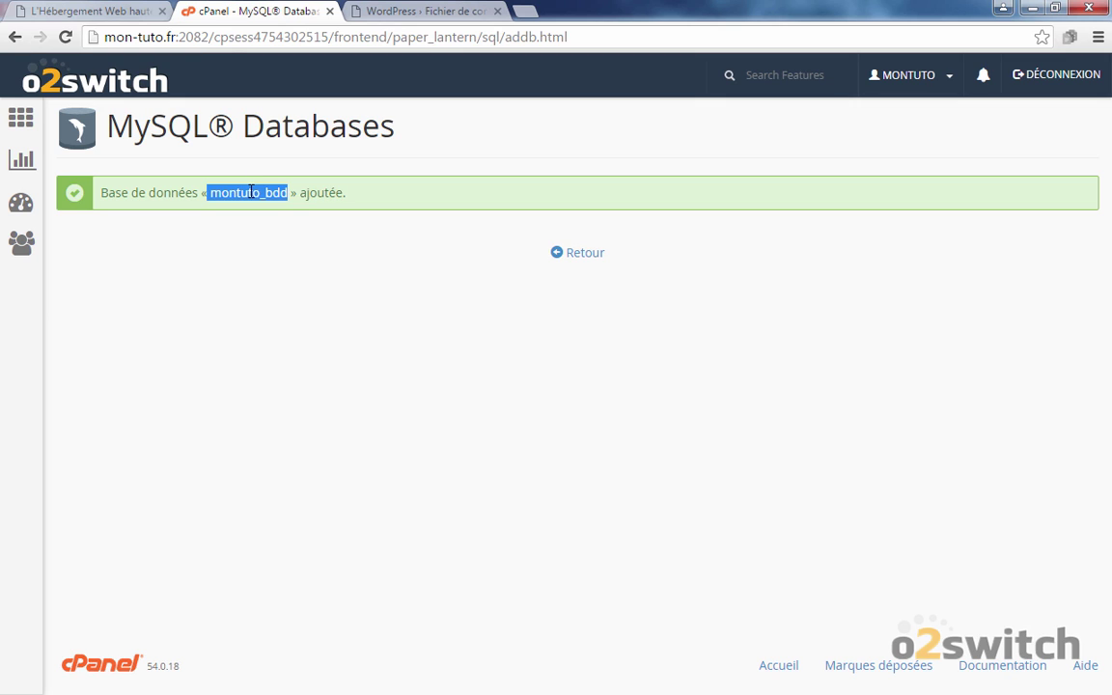
{"action": "left_click", "coordinate": [248, 192]}
{"action": "left_click_drag", "start_coordinate": [287, 192], "coordinate": [216, 190]}
{"action": "right_click", "coordinate": [241, 190]}
{"action": "left_click", "coordinate": [324, 202]}
{"action": "left_click", "coordinate": [577, 253]}
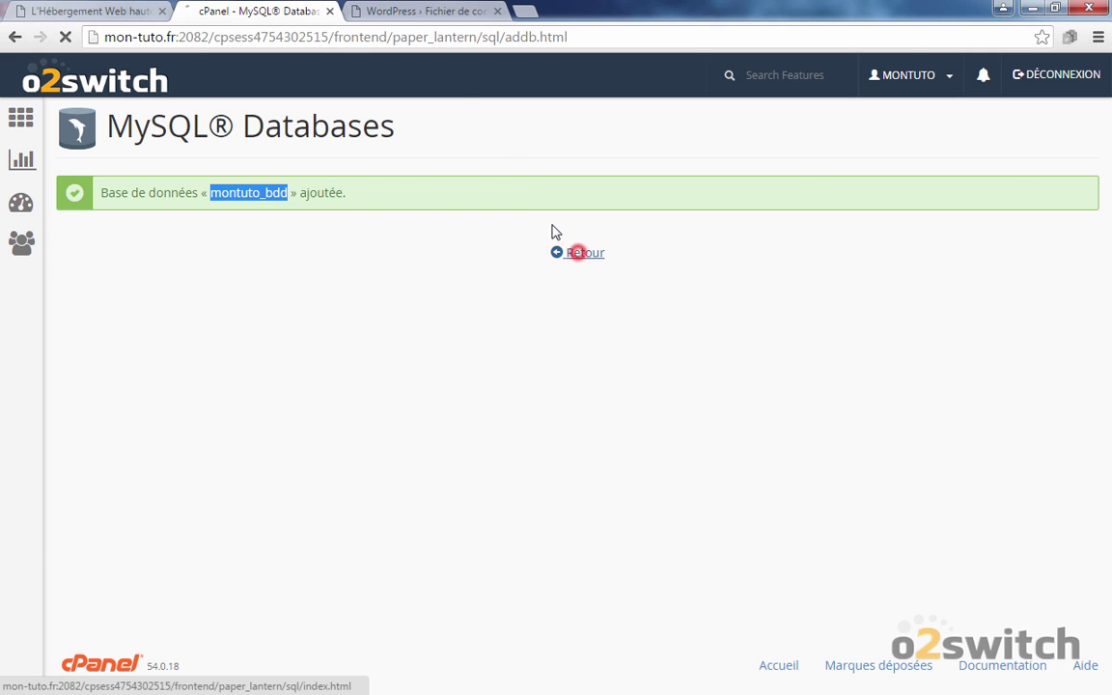
{"action": "left_click", "coordinate": [425, 12]}
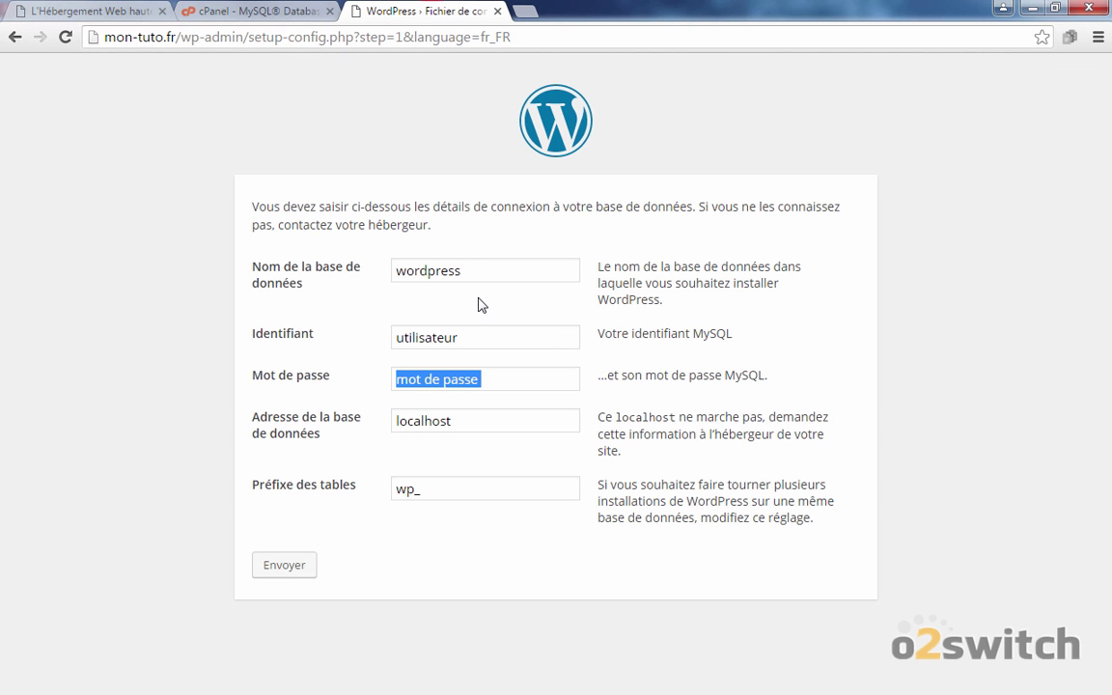
{"action": "double_click", "coordinate": [541, 272]}
{"action": "key", "text": "ctrl+v"}
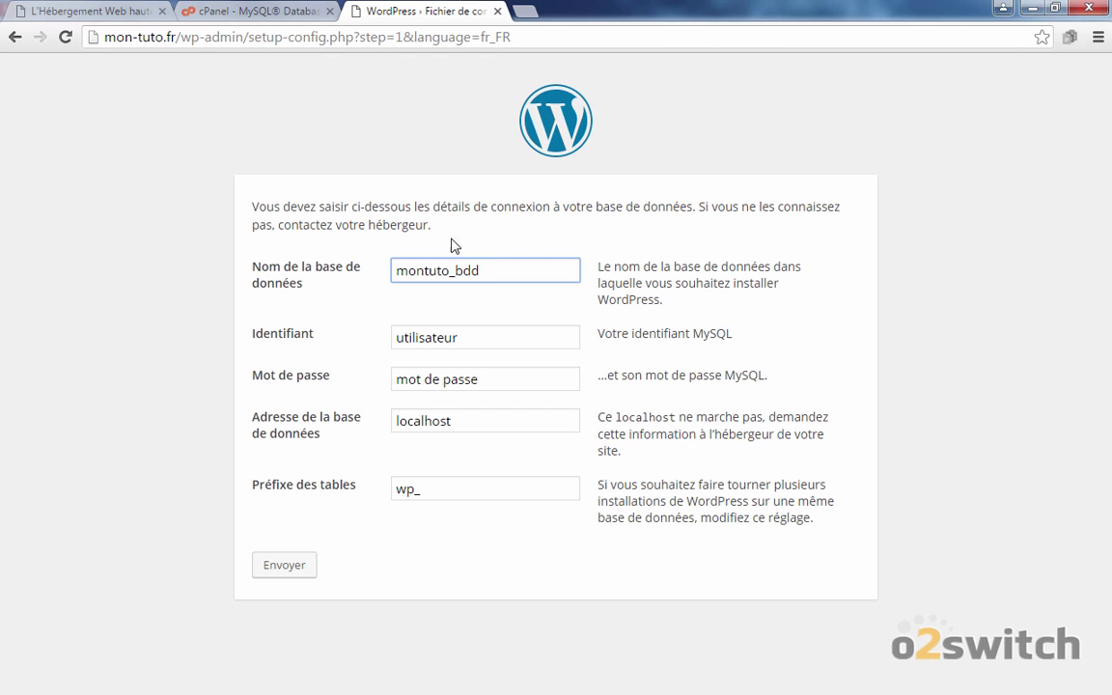
Back in cPanel, enter bdd as the new MySQL user's name and open the password generator.
{"action": "left_click", "coordinate": [253, 11]}
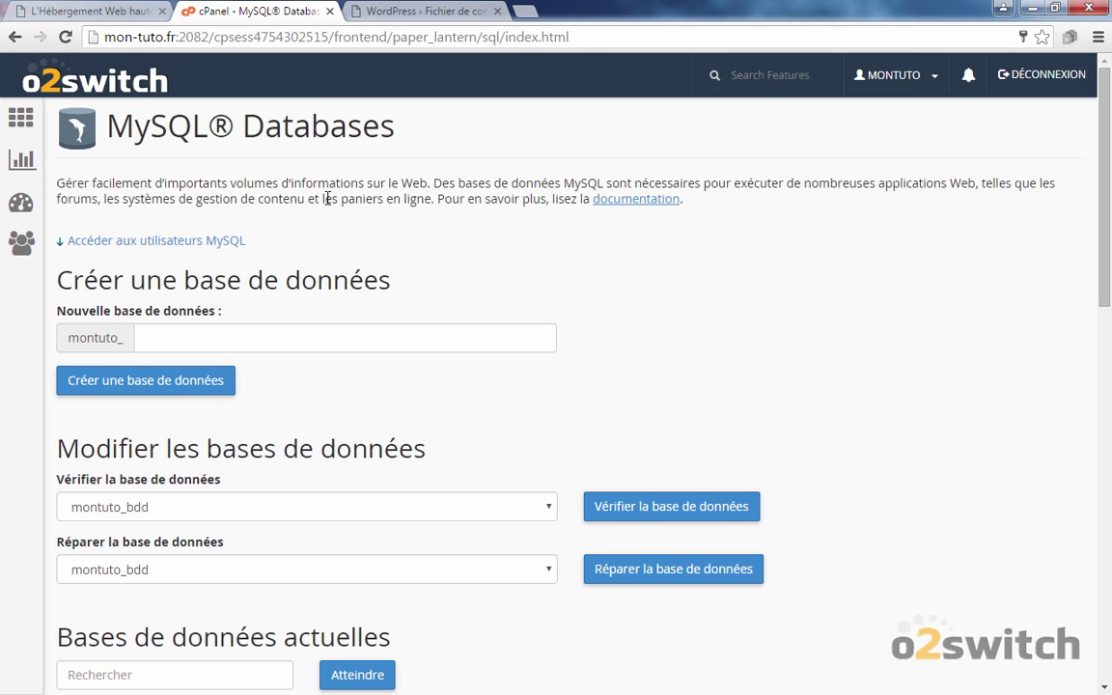
{"action": "scroll", "coordinate": [327, 197], "scroll_direction": "down", "scroll_amount": 3}
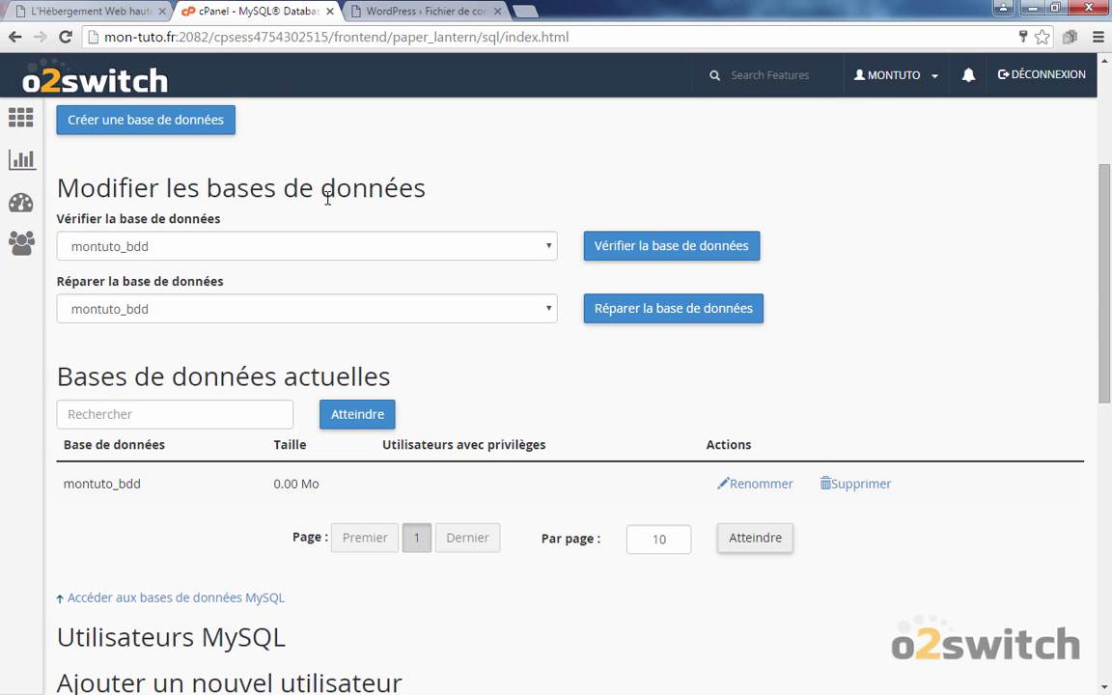
{"action": "scroll", "coordinate": [327, 198], "scroll_direction": "down", "scroll_amount": 4}
{"action": "scroll", "coordinate": [327, 198], "scroll_direction": "down", "scroll_amount": 2}
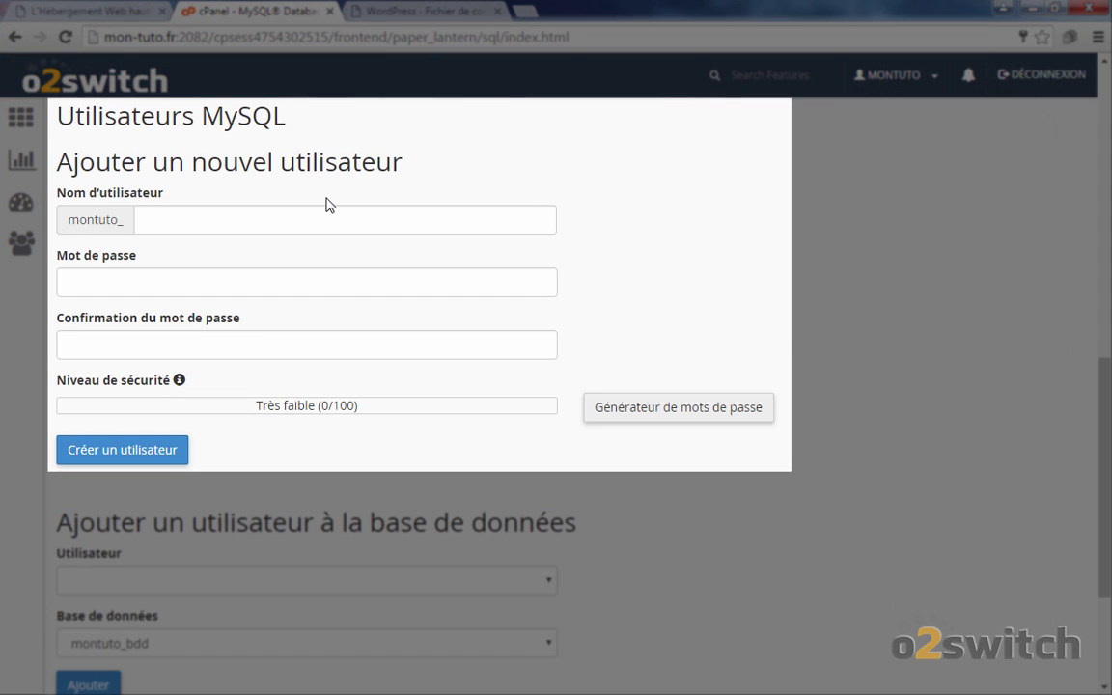
{"action": "left_click", "coordinate": [316, 218]}
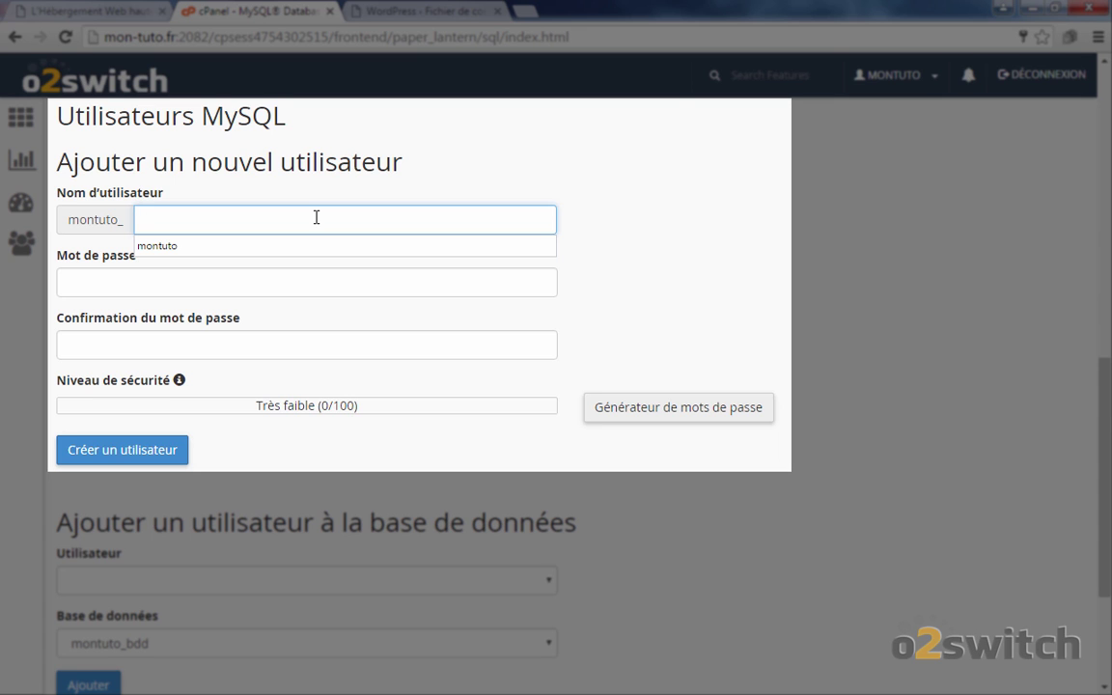
{"action": "type", "text": "bdd"}
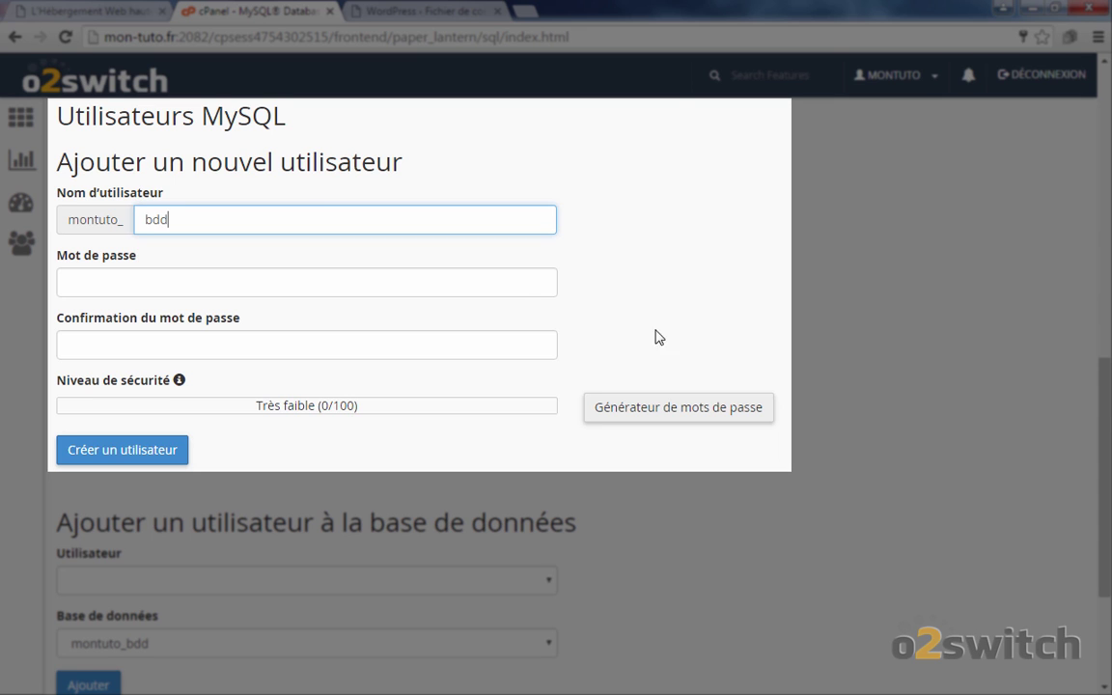
{"action": "left_click", "coordinate": [708, 348]}
{"action": "left_click", "coordinate": [712, 413]}
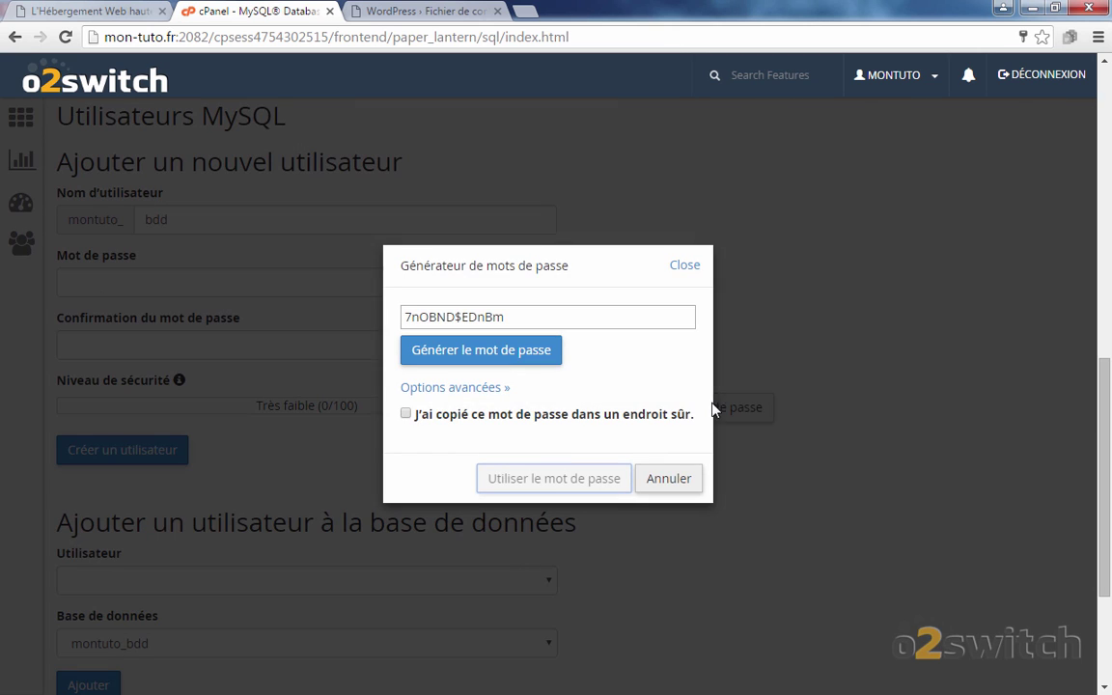
Confirm the password is stored safely and generate an 18-character one with numbers as the only non-alphabetic characters.
{"action": "left_click", "coordinate": [494, 415]}
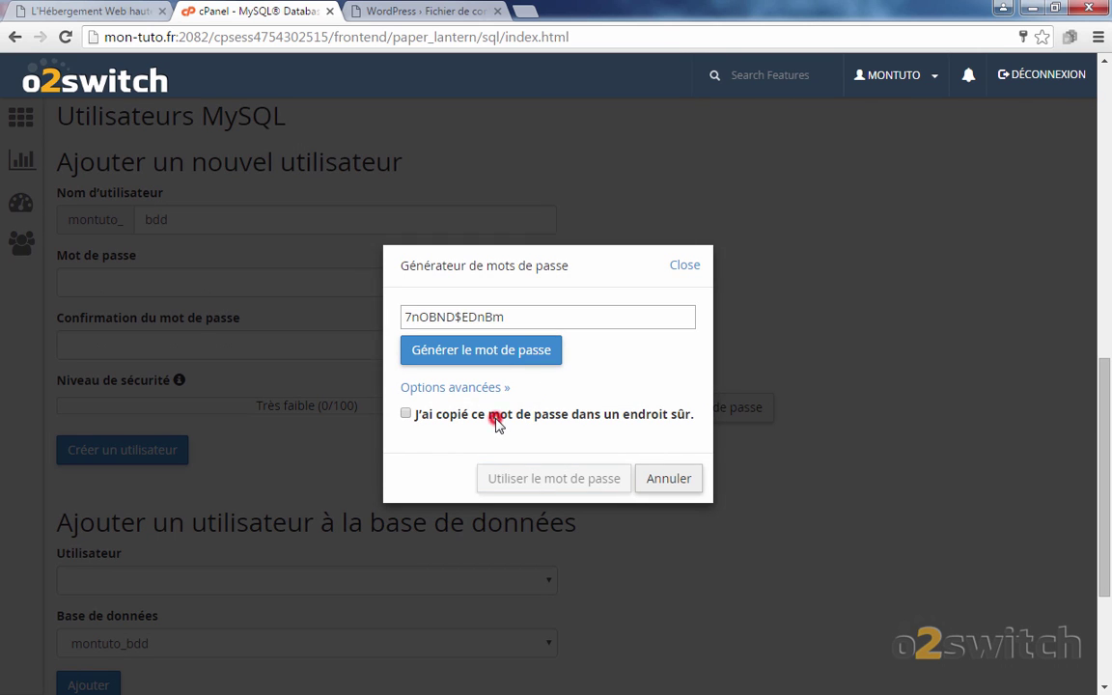
{"action": "left_click", "coordinate": [495, 385]}
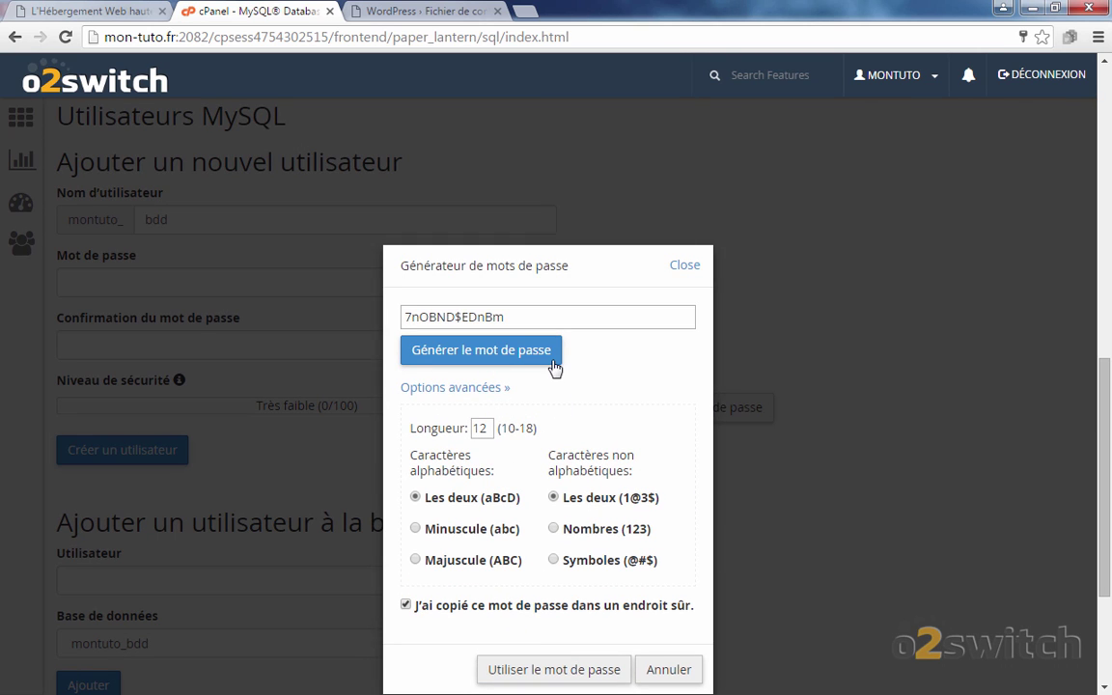
{"action": "scroll", "coordinate": [552, 359], "scroll_direction": "down", "scroll_amount": 1}
{"action": "scroll", "coordinate": [552, 359], "scroll_direction": "down", "scroll_amount": 1}
{"action": "scroll", "coordinate": [553, 359], "scroll_direction": "up", "scroll_amount": 2}
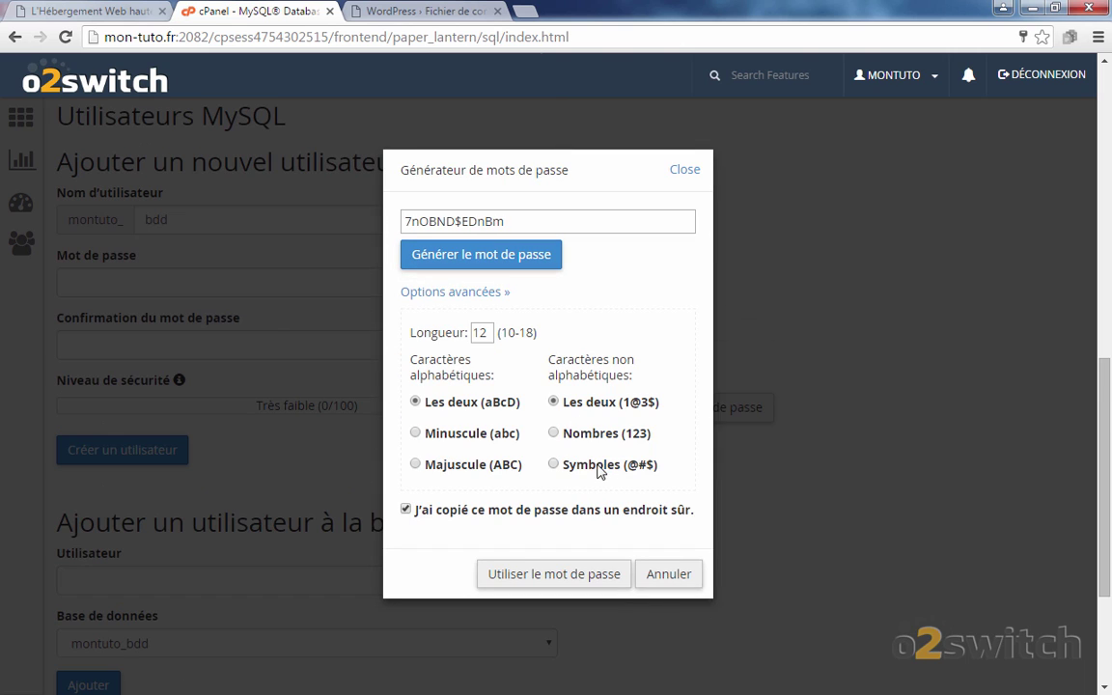
{"action": "left_click", "coordinate": [570, 433]}
{"action": "double_click", "coordinate": [478, 331]}
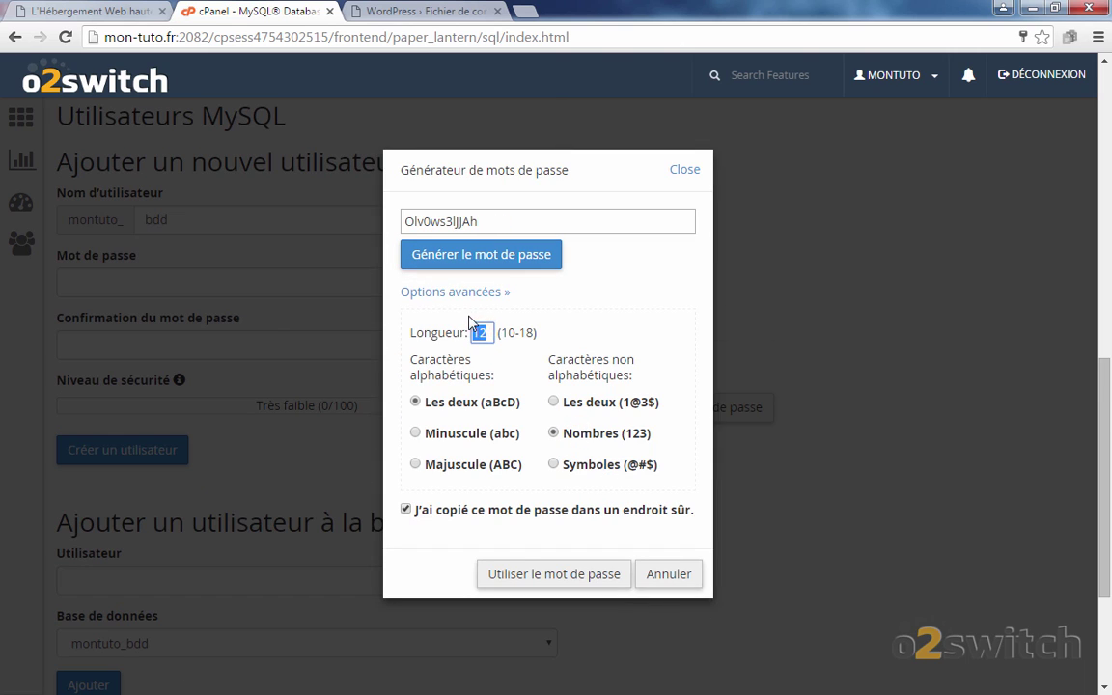
{"action": "type", "text": "18"}
{"action": "left_click", "coordinate": [494, 254]}
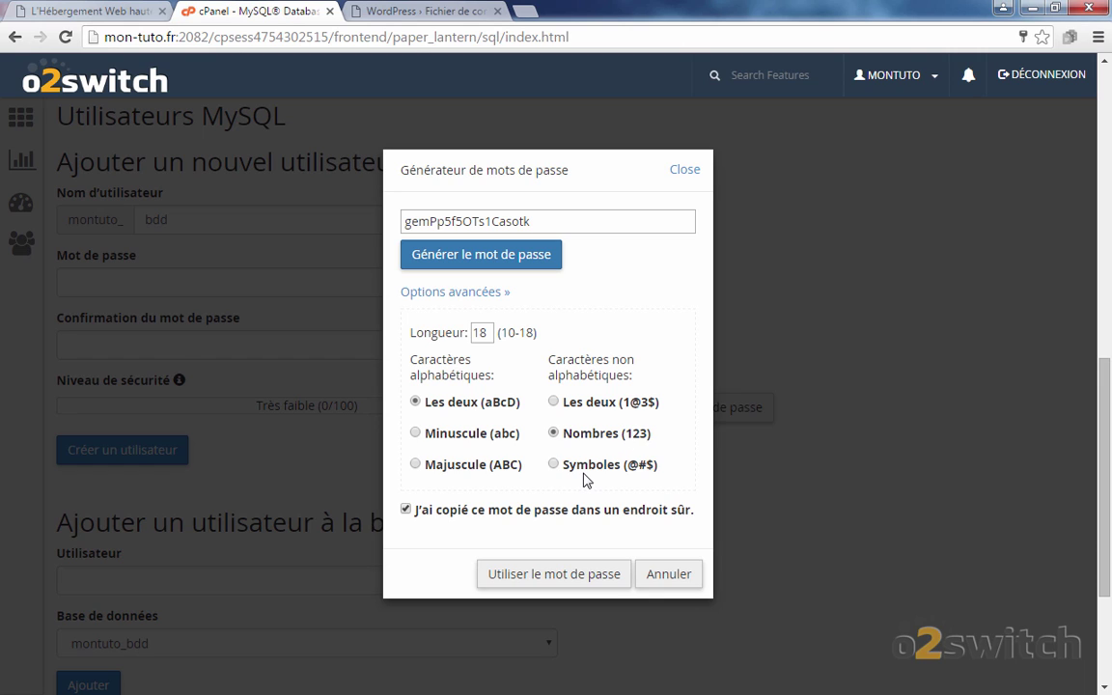
Copy the generated password, use it in the password fields, and create the MySQL user.
{"action": "double_click", "coordinate": [514, 226]}
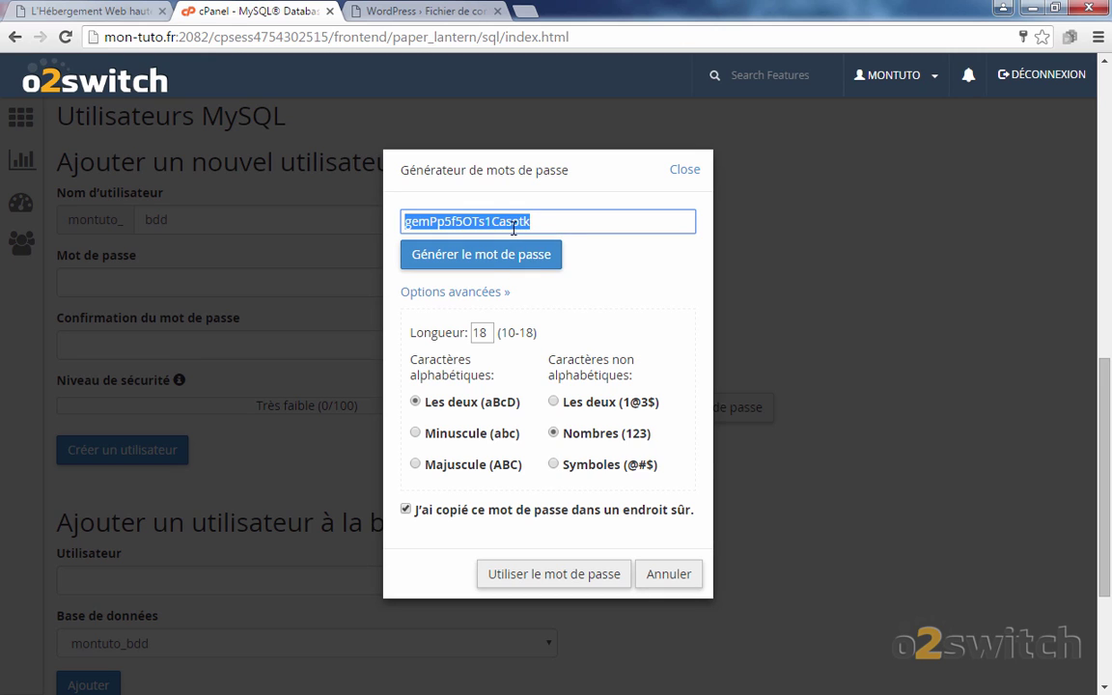
{"action": "right_click", "coordinate": [515, 226]}
{"action": "left_click", "coordinate": [541, 263]}
{"action": "left_click", "coordinate": [559, 578]}
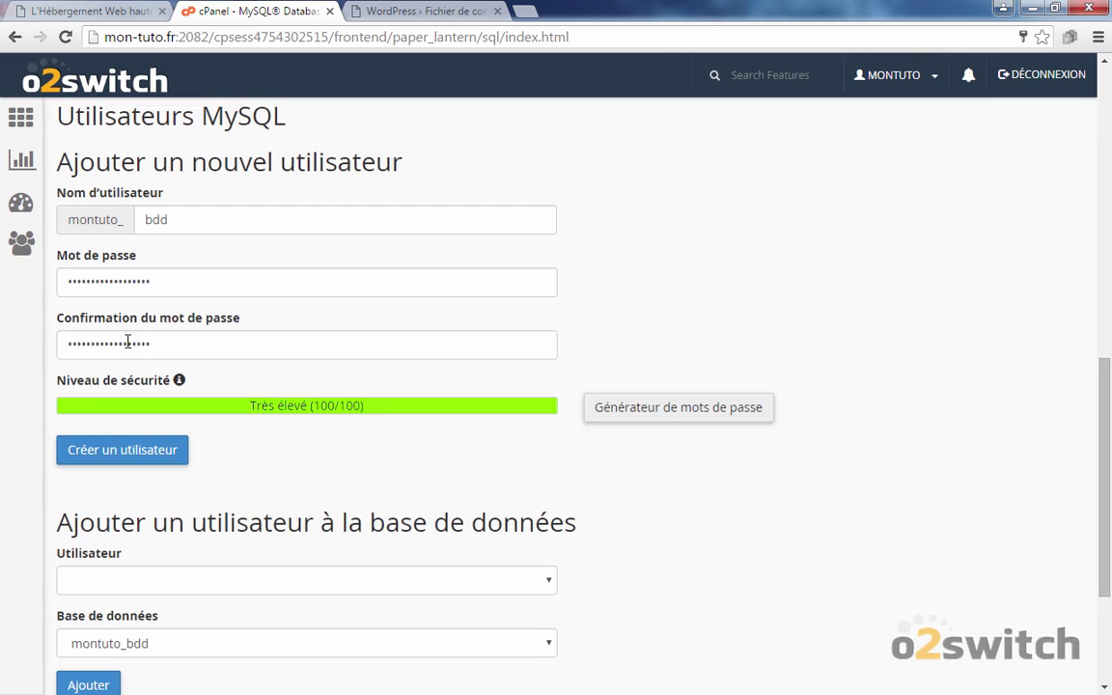
{"action": "left_click", "coordinate": [151, 454]}
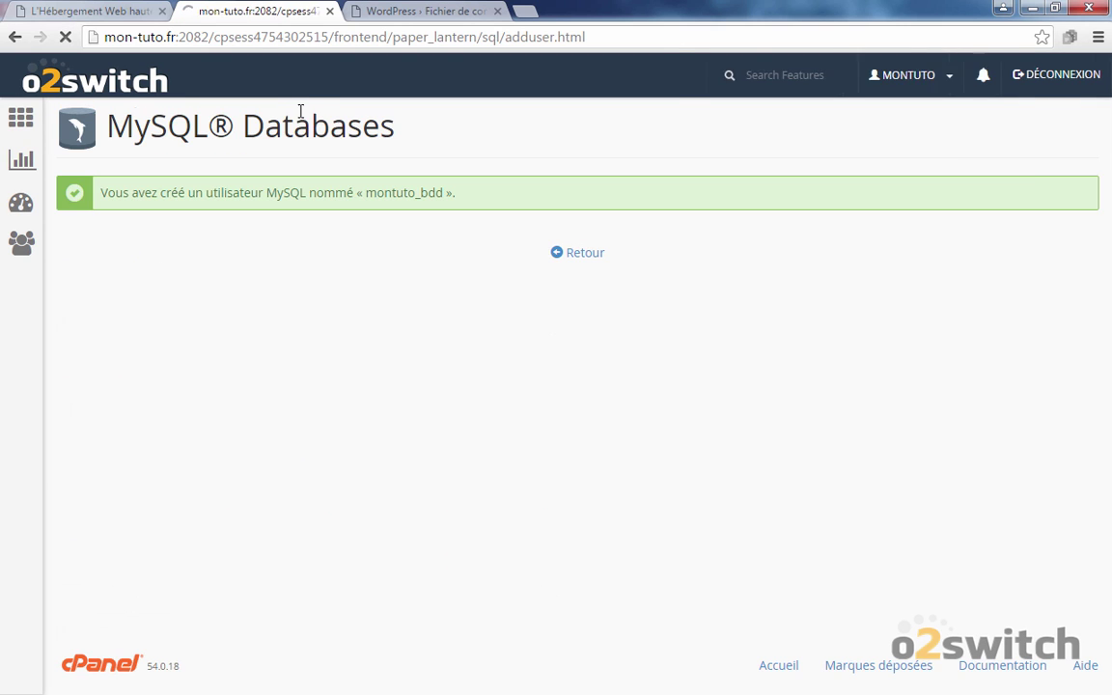
In the WordPress setup form, paste the generated MySQL password and set the Identifiant to montuto_bdd, copied from cPanel.
{"action": "left_click", "coordinate": [392, 13]}
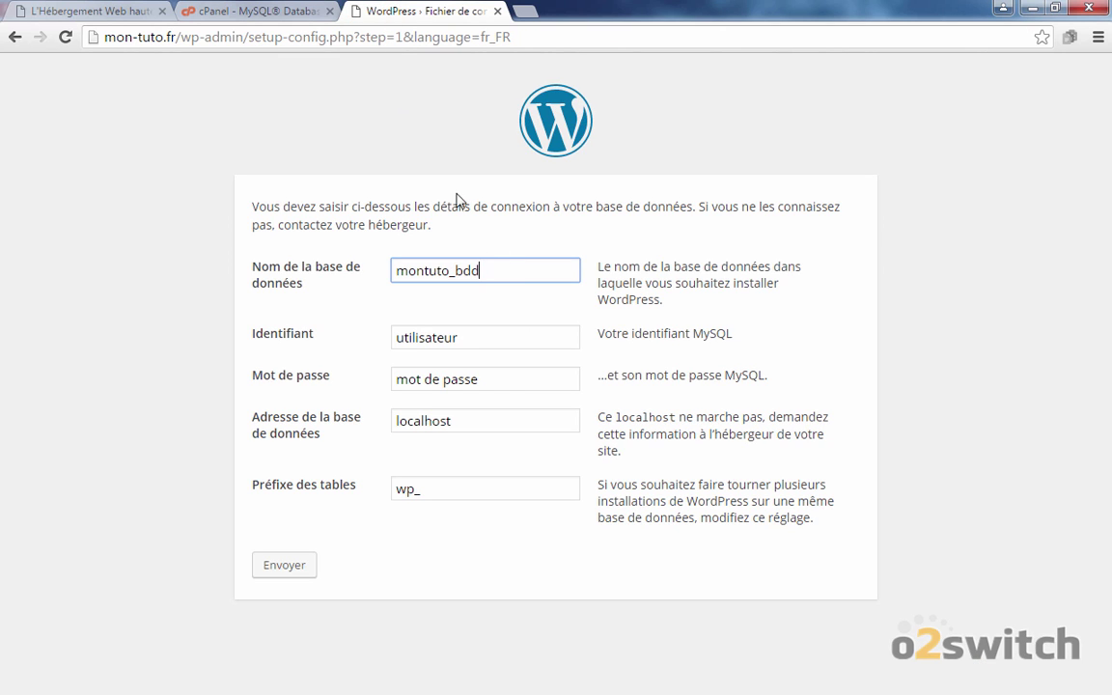
{"action": "left_click_drag", "start_coordinate": [495, 381], "coordinate": [109, 378]}
{"action": "key", "text": "ctrl+v"}
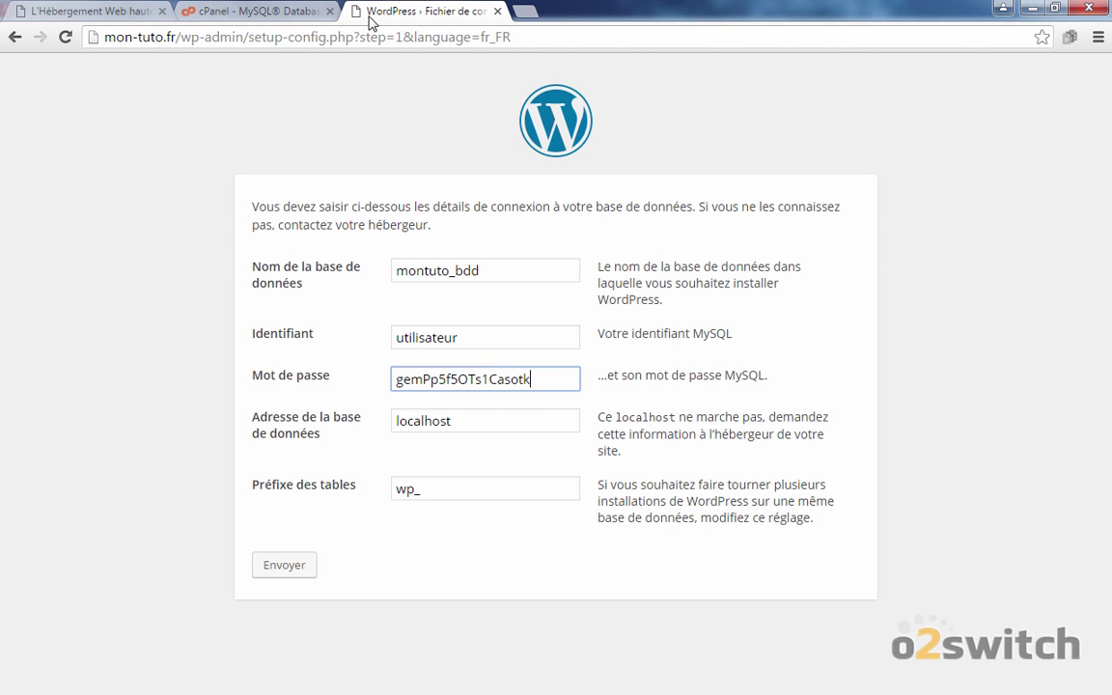
{"action": "left_click", "coordinate": [280, 12]}
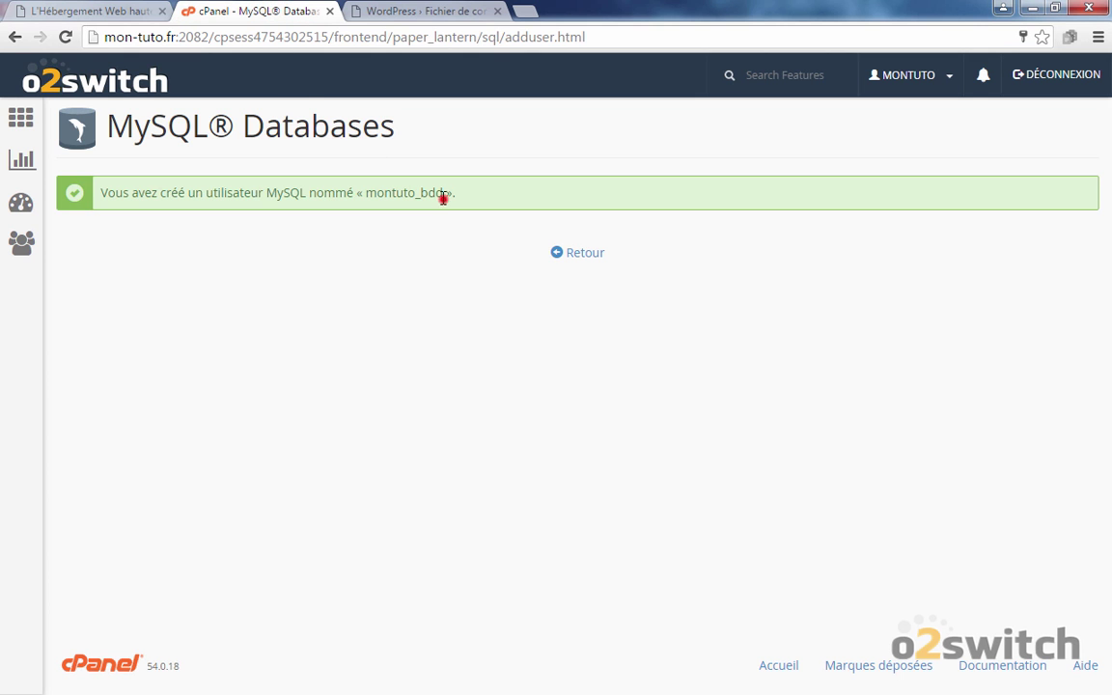
{"action": "left_click_drag", "start_coordinate": [443, 196], "coordinate": [367, 193]}
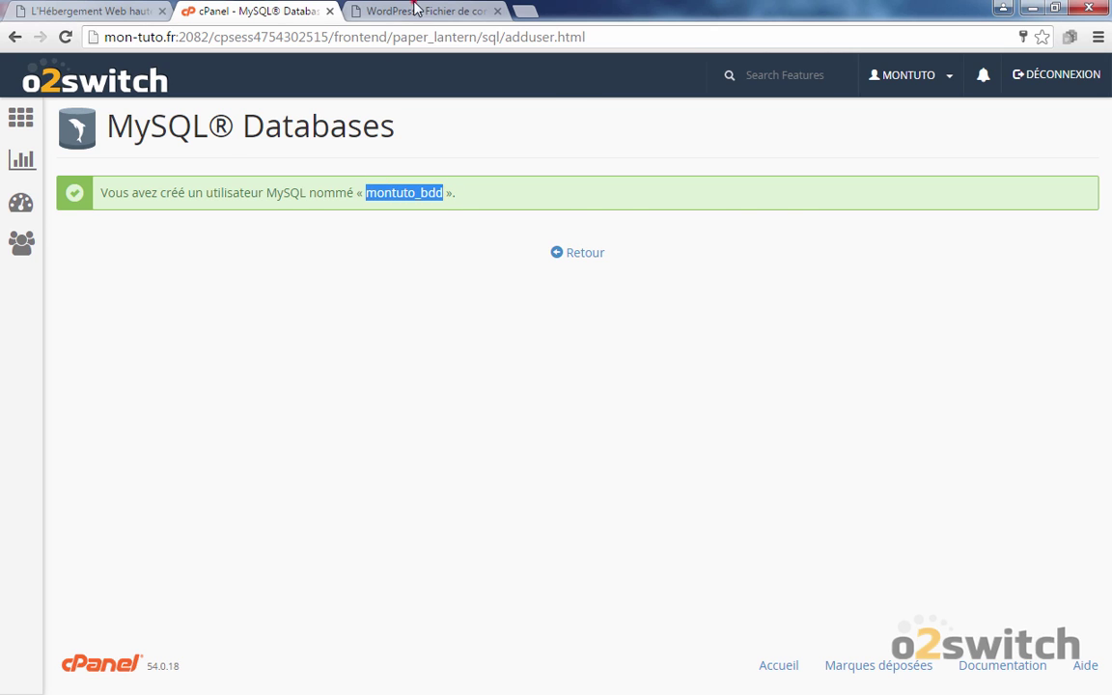
{"action": "left_click", "coordinate": [377, 10]}
{"action": "double_click", "coordinate": [471, 333]}
{"action": "key", "text": "ctrl+v"}
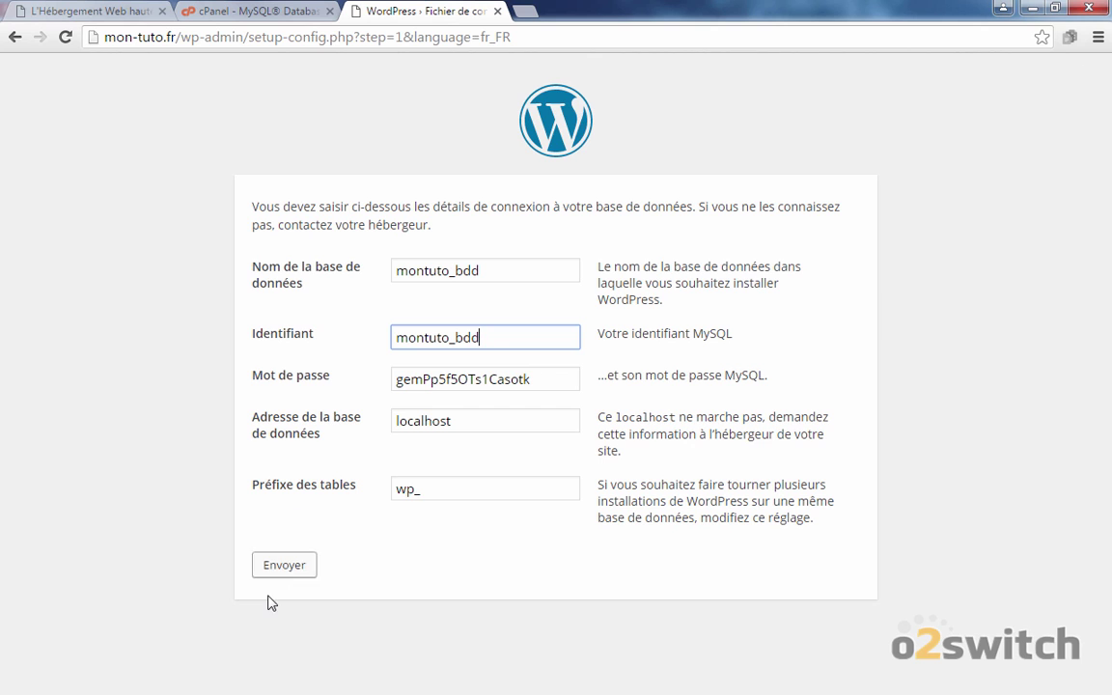
Try to submit the WordPress database connection details, and return to the form.
{"action": "left_click", "coordinate": [287, 565]}
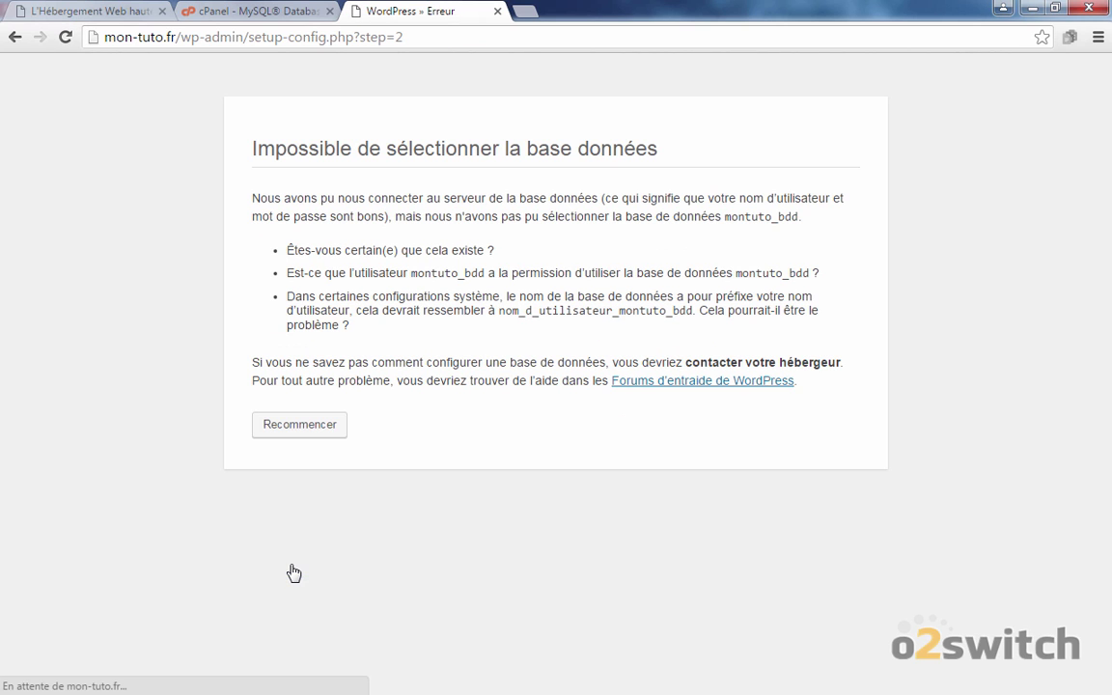
{"action": "left_click", "coordinate": [300, 425]}
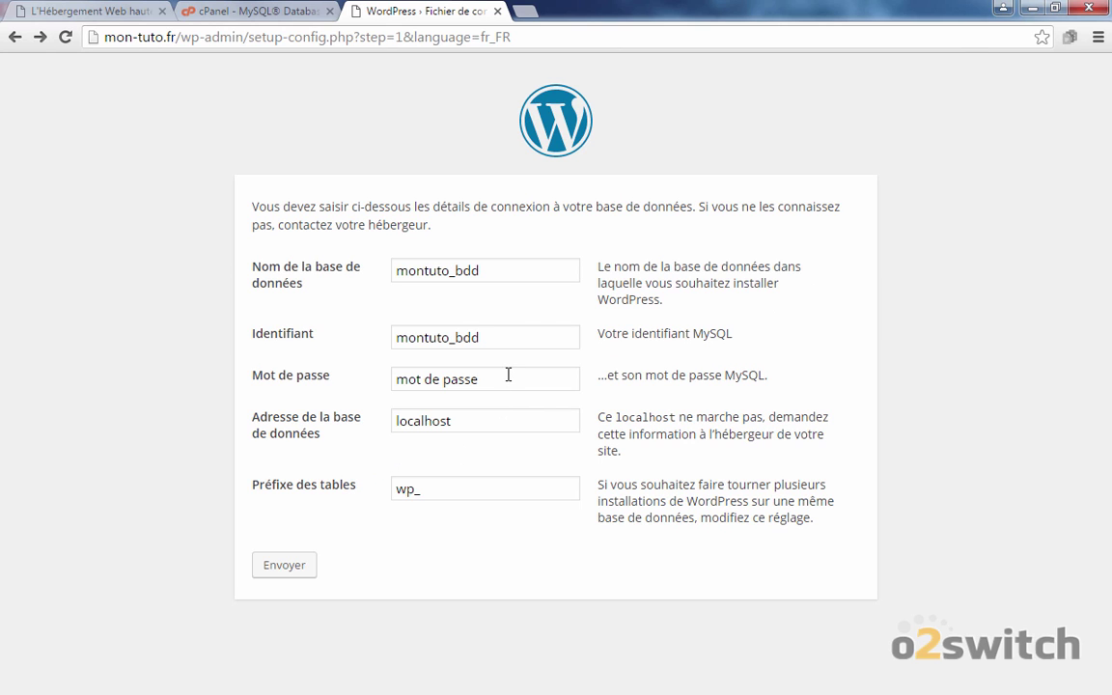
Switch to cPanel's MySQL Databases page and add user montuto_bdd to database montuto_bdd.
{"action": "key", "text": "ctrl+shift+Tab"}
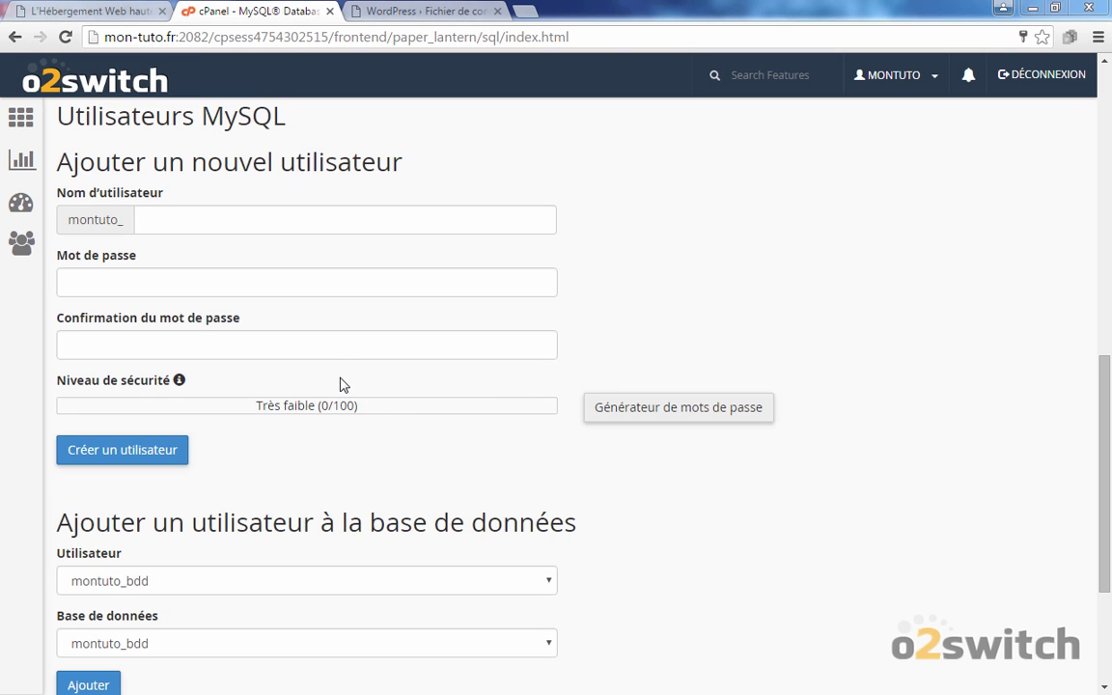
{"action": "scroll", "coordinate": [325, 464], "scroll_direction": "down", "scroll_amount": 3}
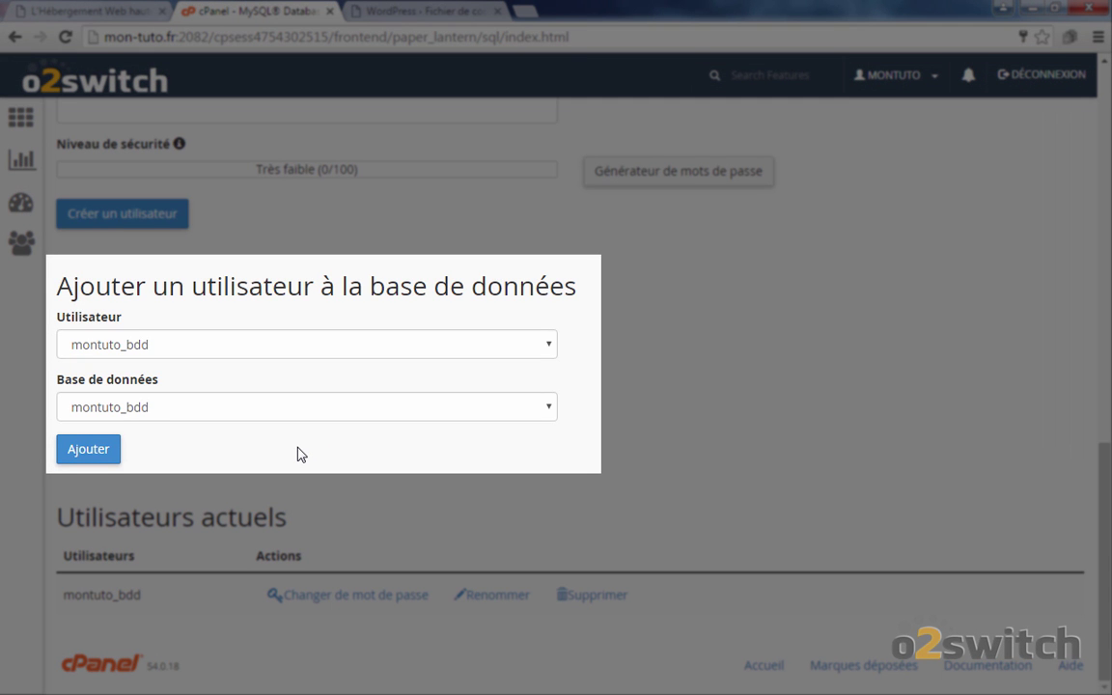
{"action": "left_click", "coordinate": [203, 350]}
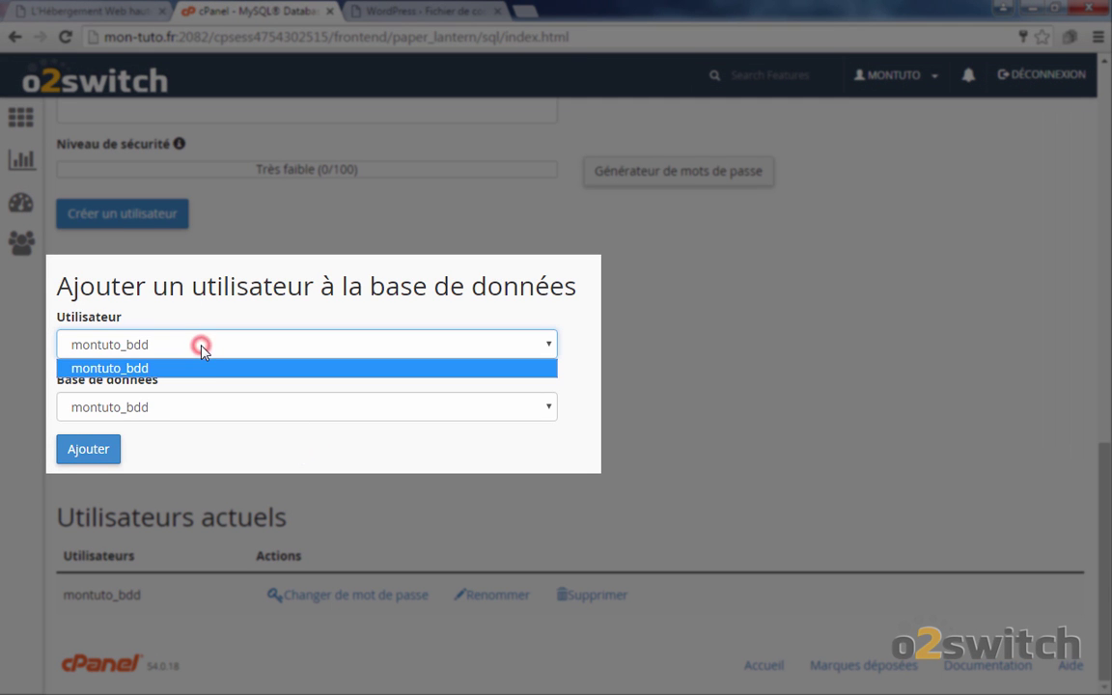
{"action": "left_click", "coordinate": [204, 367]}
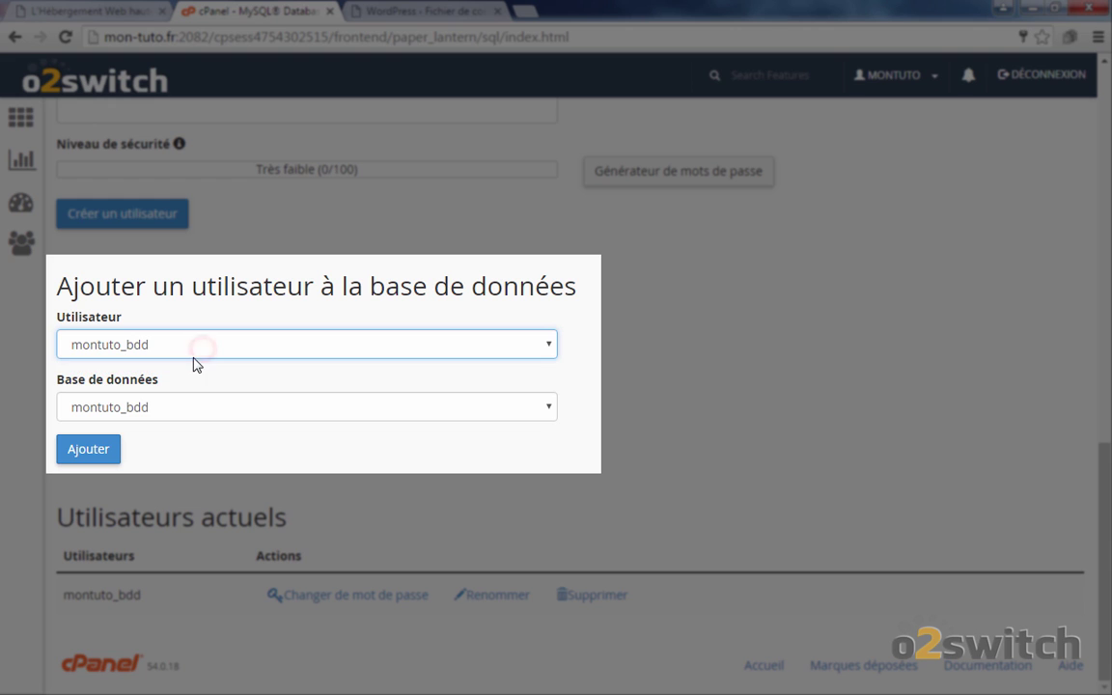
{"action": "left_click", "coordinate": [197, 406]}
{"action": "left_click", "coordinate": [184, 431]}
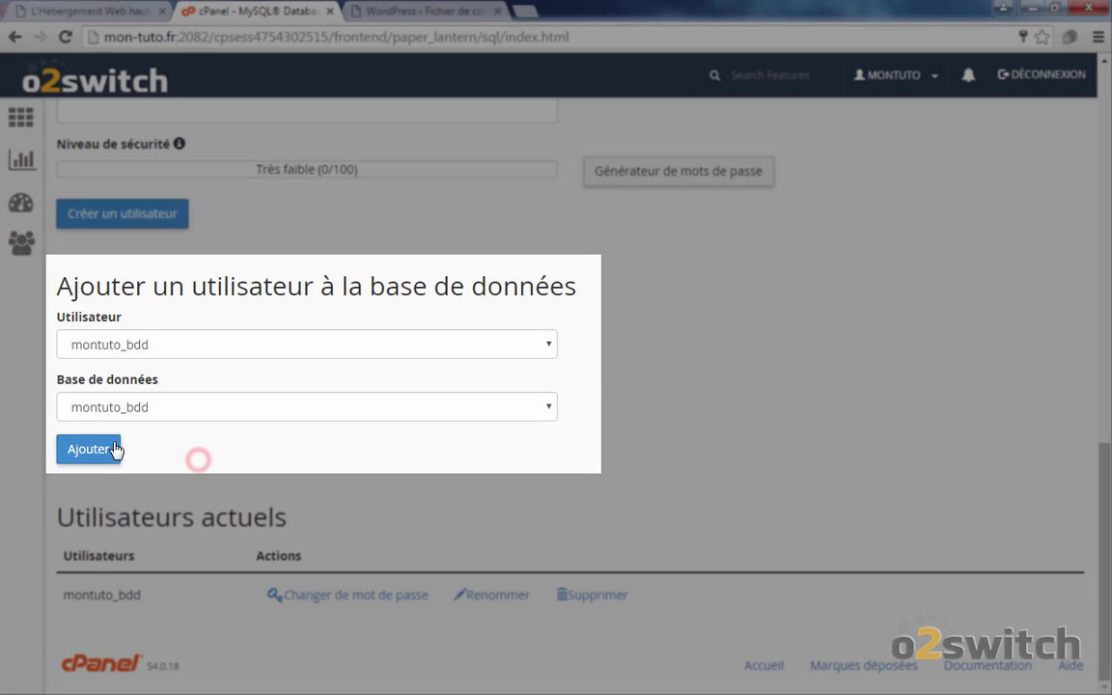
{"action": "left_click", "coordinate": [106, 448]}
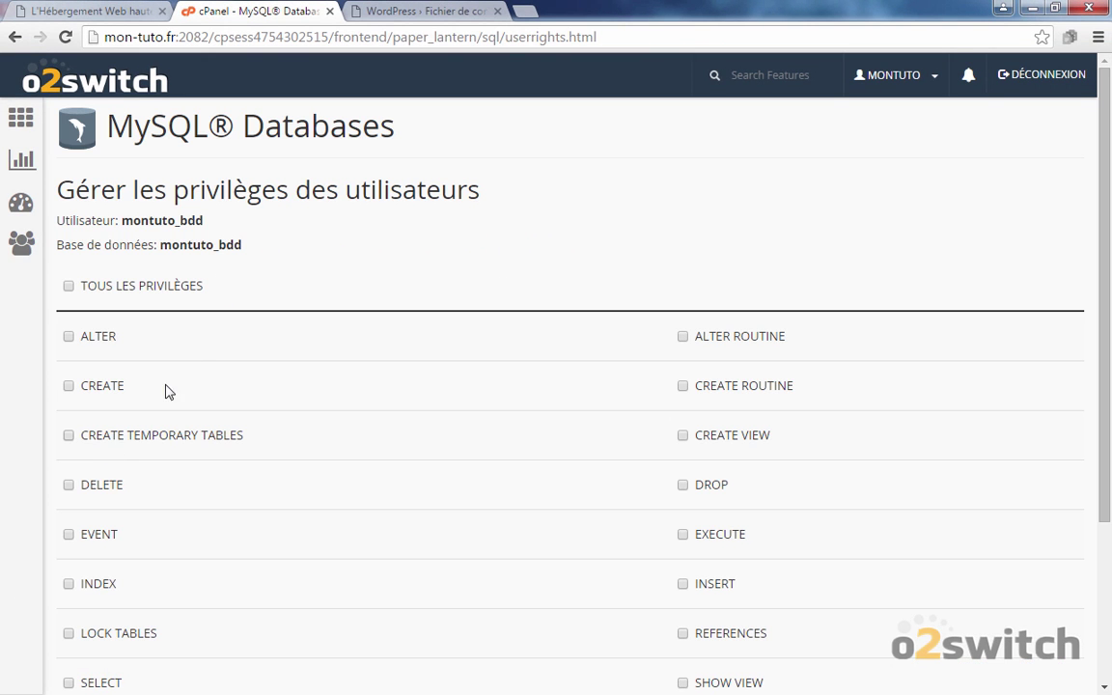
Grant montuto_bdd all privileges on the database, apply the changes, and return to the MySQL Databases page.
{"action": "scroll", "coordinate": [184, 376], "scroll_direction": "down", "scroll_amount": 3}
{"action": "scroll", "coordinate": [199, 363], "scroll_direction": "up", "scroll_amount": 2}
{"action": "scroll", "coordinate": [199, 362], "scroll_direction": "down", "scroll_amount": 1}
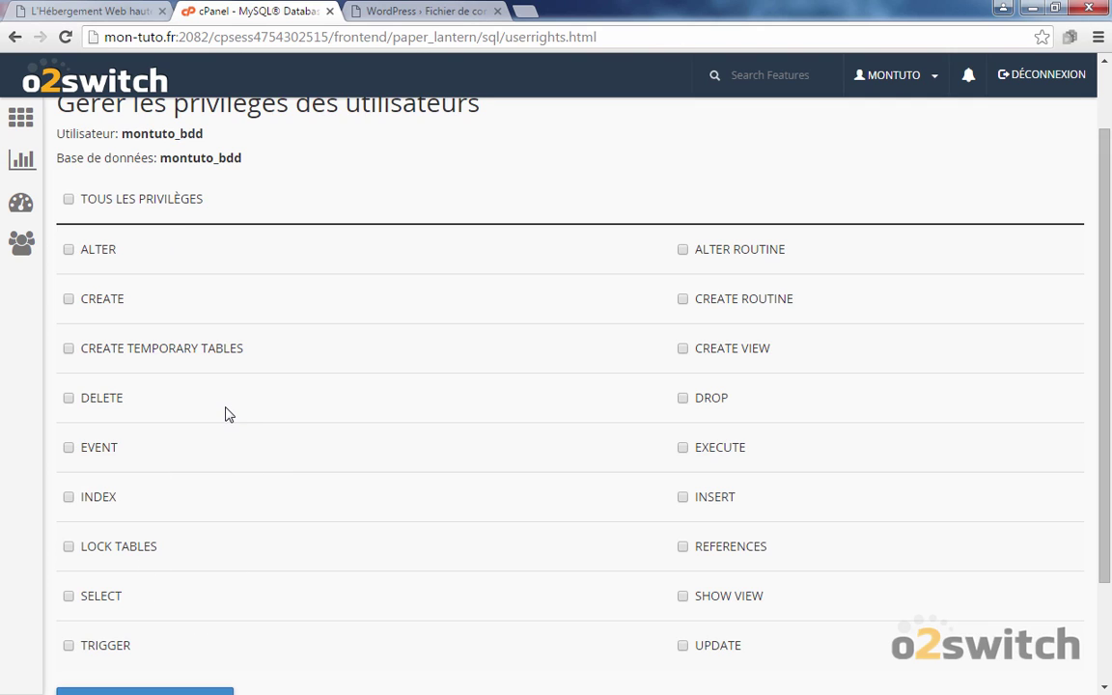
{"action": "left_click", "coordinate": [140, 199]}
{"action": "scroll", "coordinate": [261, 267], "scroll_direction": "down", "scroll_amount": 2}
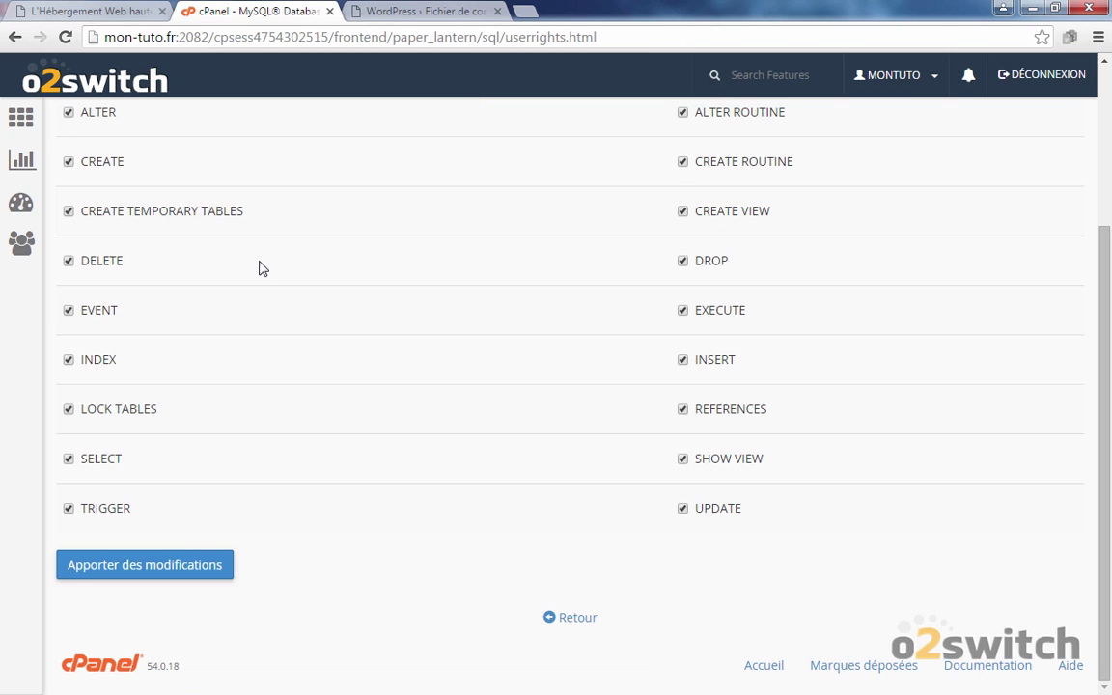
{"action": "left_click", "coordinate": [184, 569]}
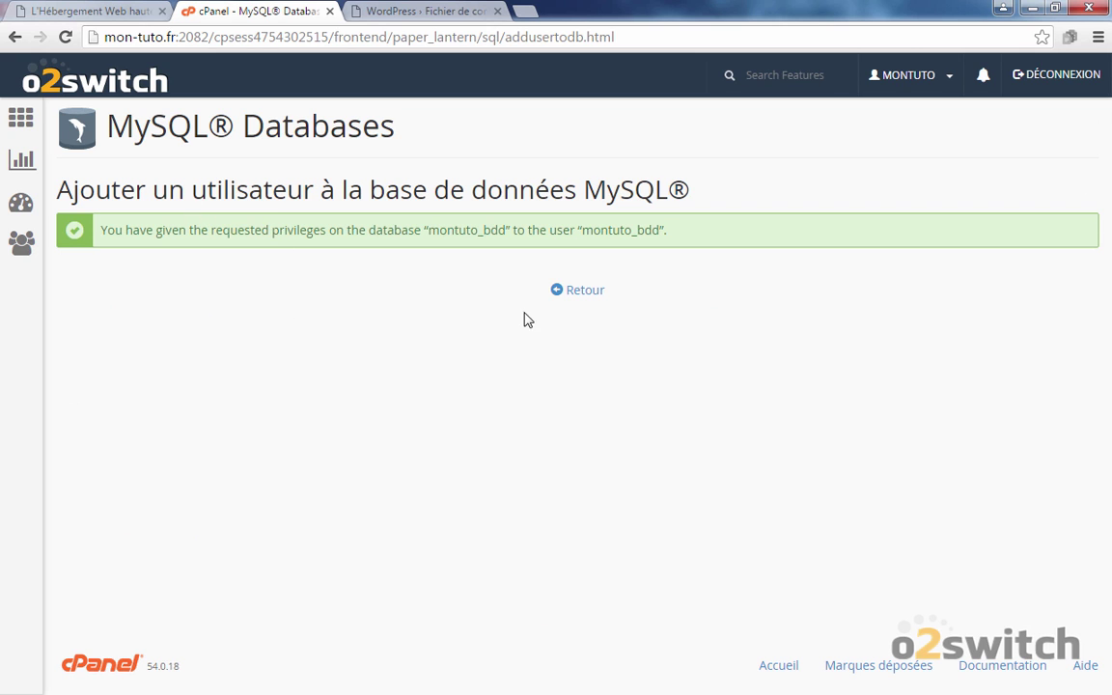
{"action": "left_click", "coordinate": [583, 290]}
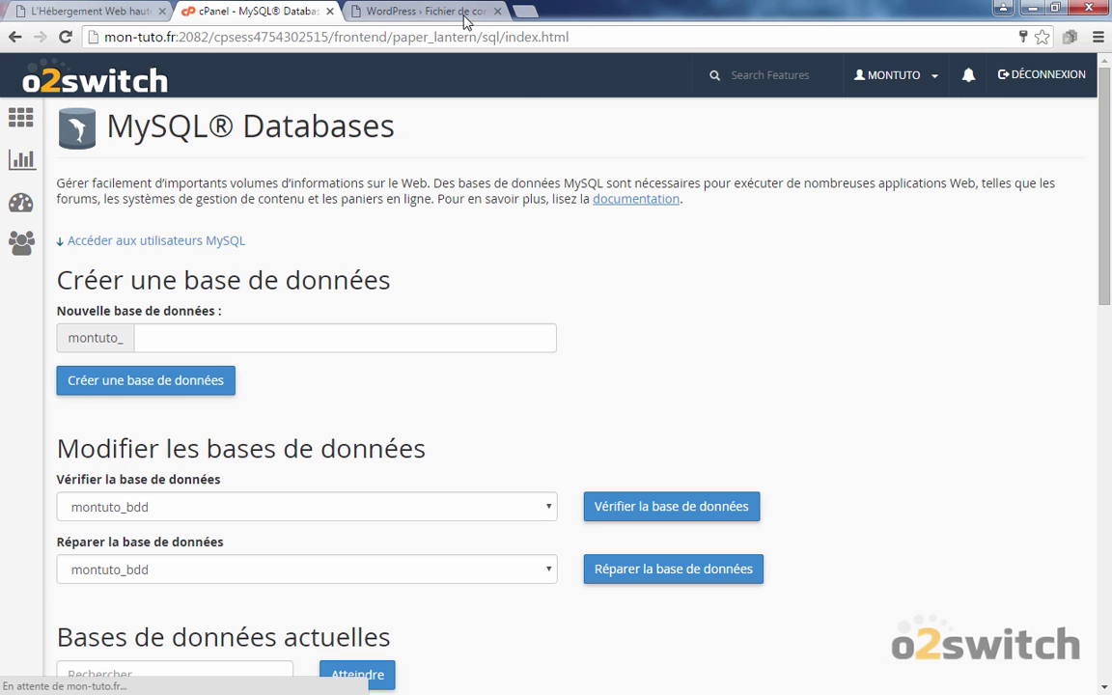
Submit the WordPress database connection details with the generated MySQL password filled in, and launch the installation.
{"action": "left_click", "coordinate": [460, 16]}
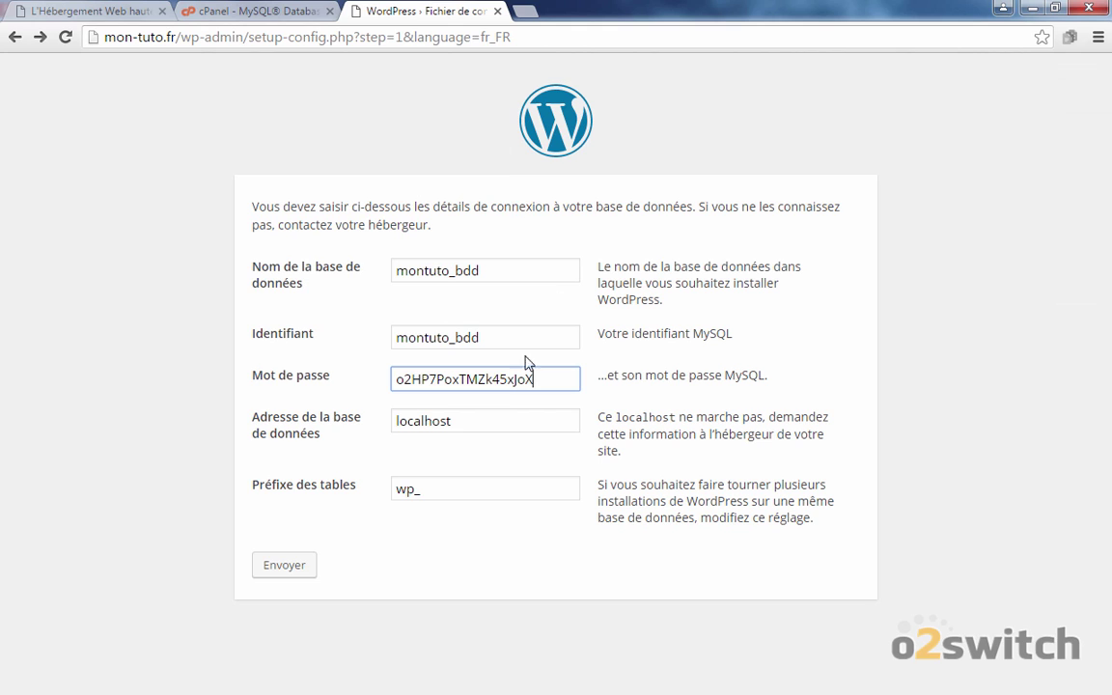
{"action": "left_click", "coordinate": [286, 568]}
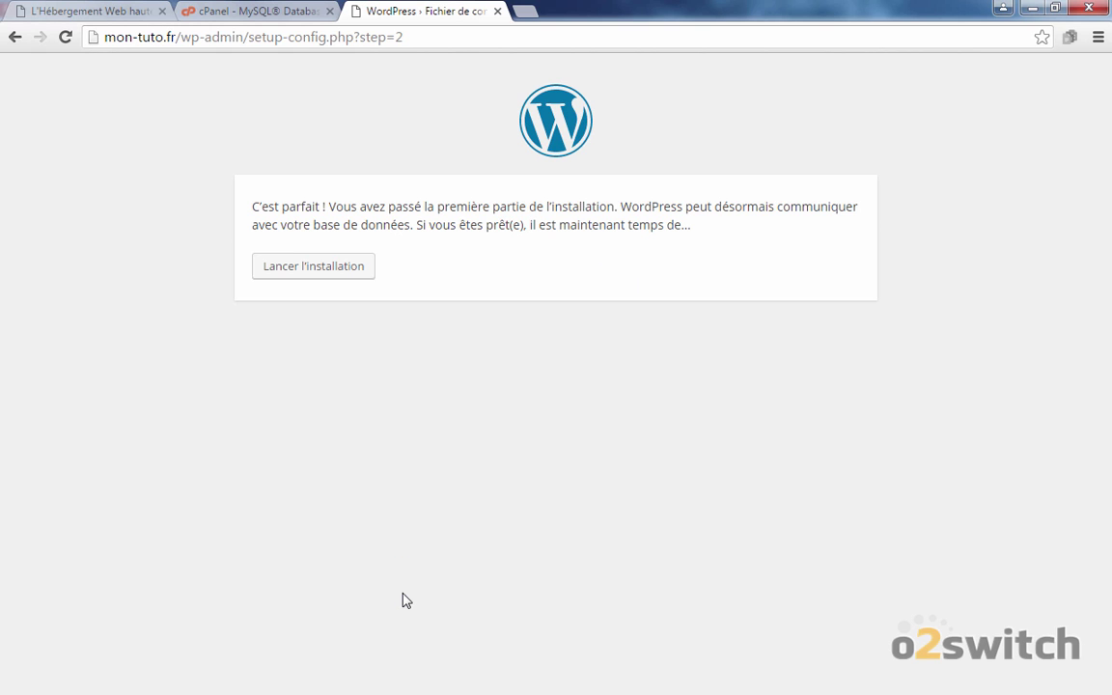
{"action": "left_click", "coordinate": [303, 275]}
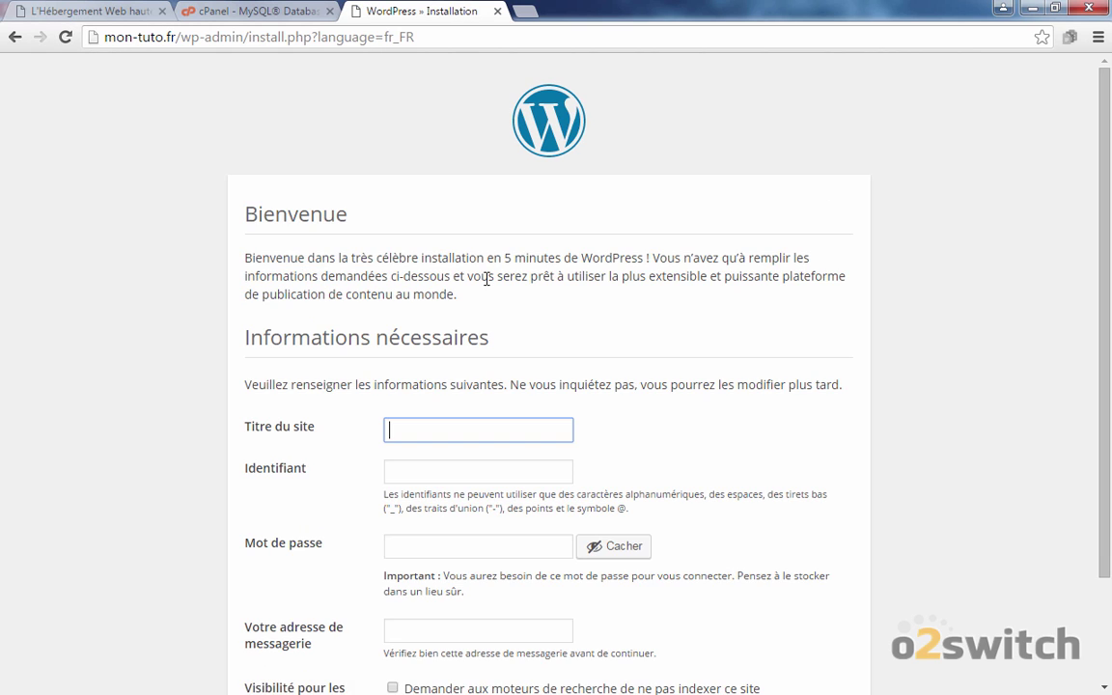
{"action": "scroll", "coordinate": [498, 300], "scroll_direction": "down", "scroll_amount": 2}
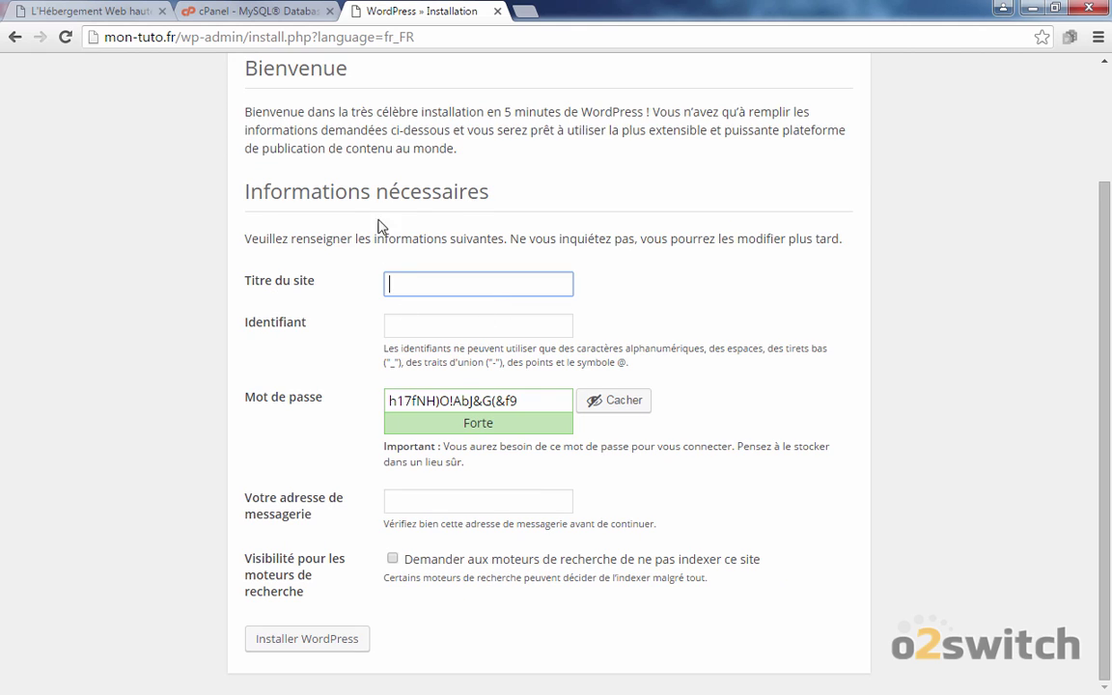
Back in cPanel, examine the current databases list for the montuto_bdd database and the user with privileges on it.
{"action": "left_click", "coordinate": [277, 16]}
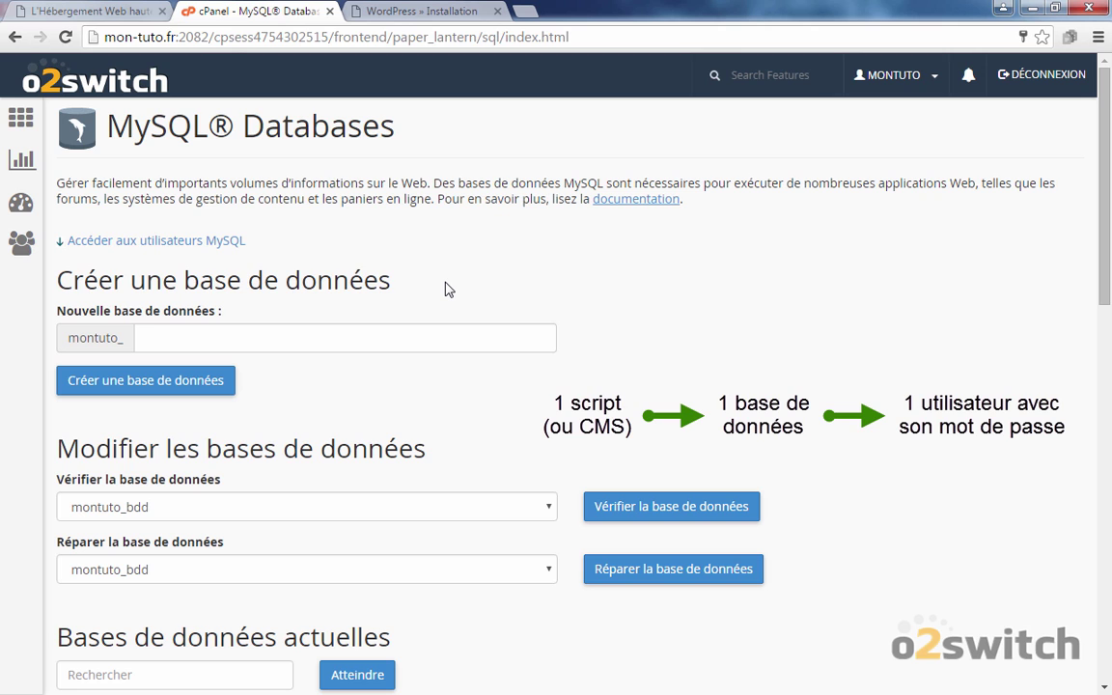
{"action": "scroll", "coordinate": [449, 290], "scroll_direction": "down", "scroll_amount": 3}
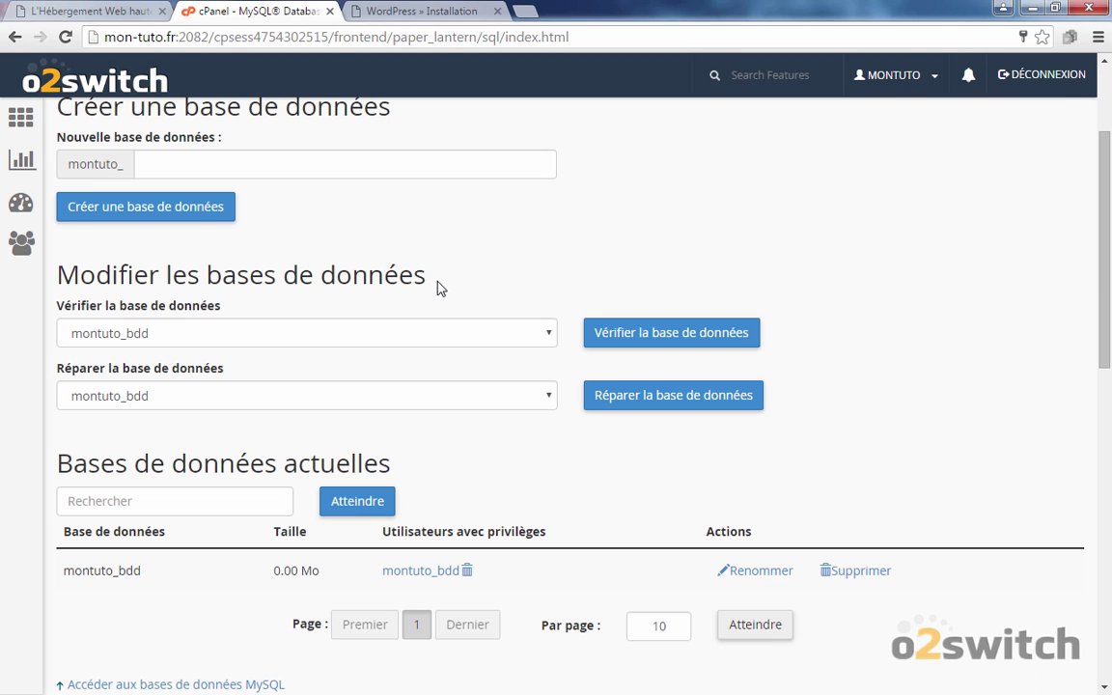
{"action": "scroll", "coordinate": [444, 266], "scroll_direction": "up", "scroll_amount": 1}
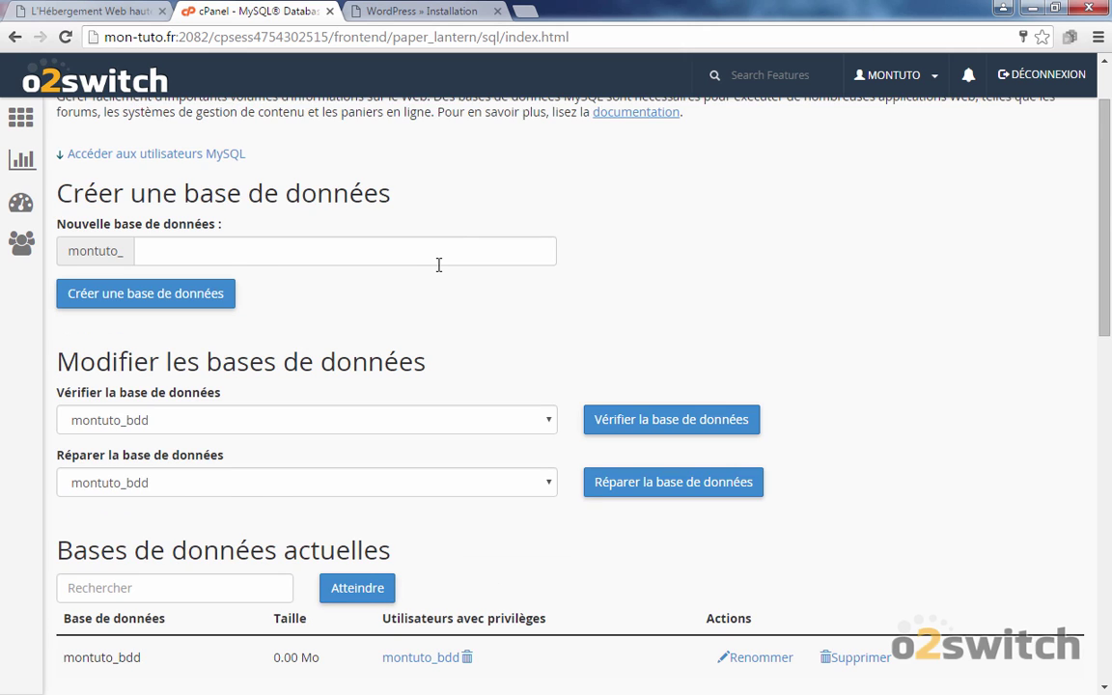
{"action": "scroll", "coordinate": [406, 279], "scroll_direction": "down", "scroll_amount": 4}
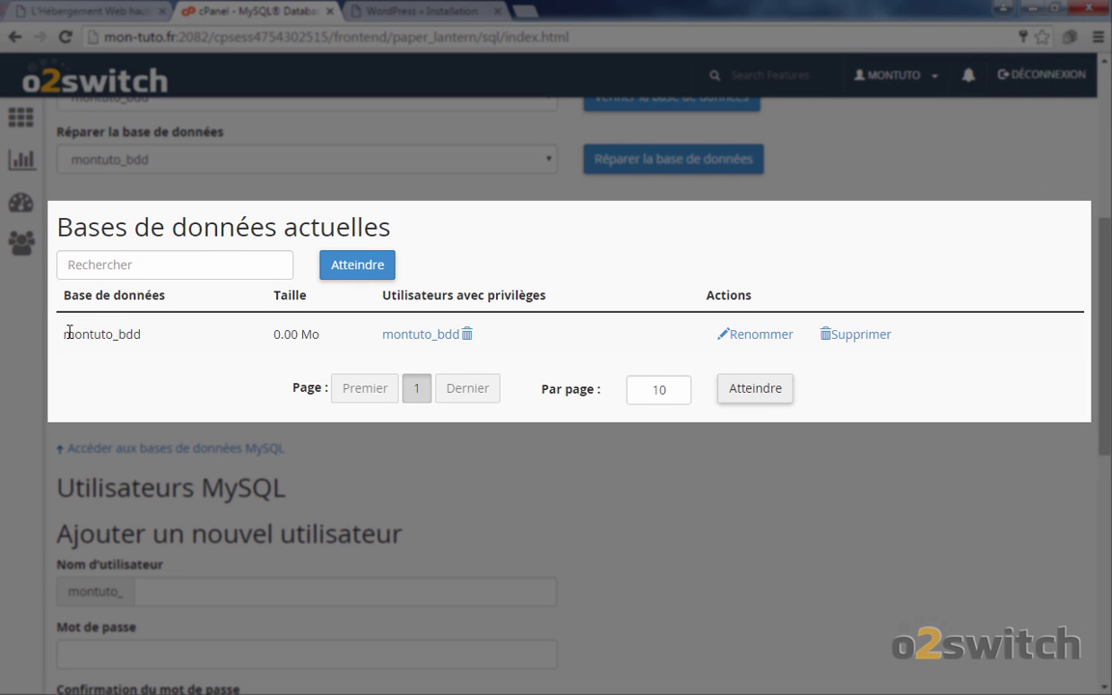
{"action": "left_click_drag", "start_coordinate": [59, 334], "coordinate": [145, 332]}
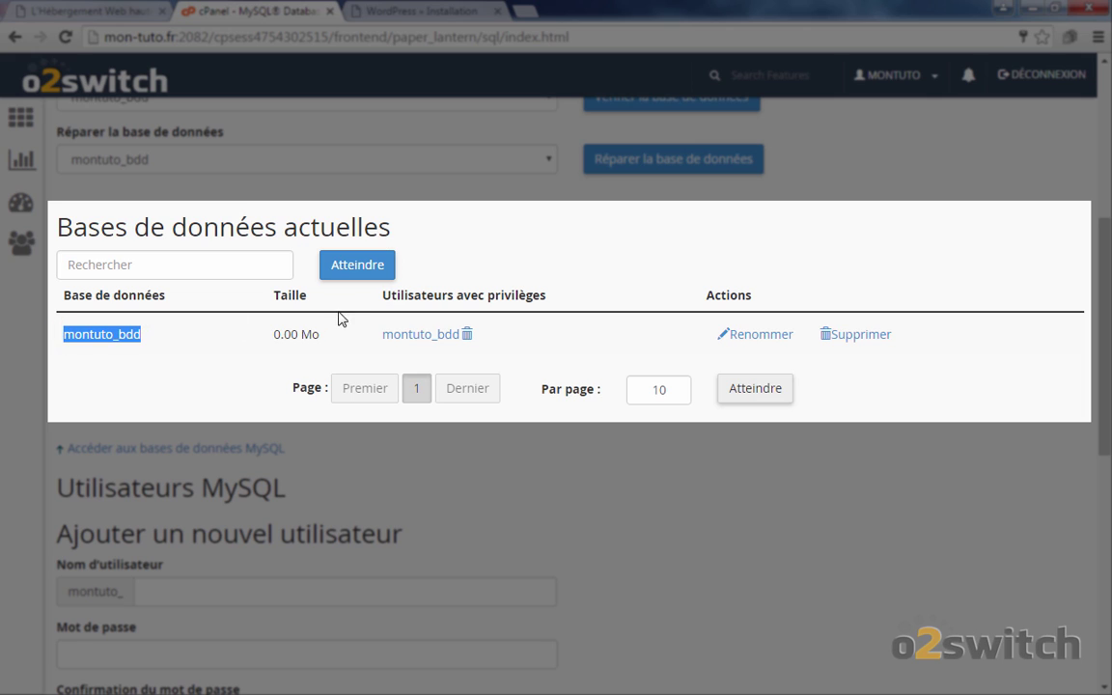
{"action": "left_click_drag", "start_coordinate": [377, 334], "coordinate": [464, 338]}
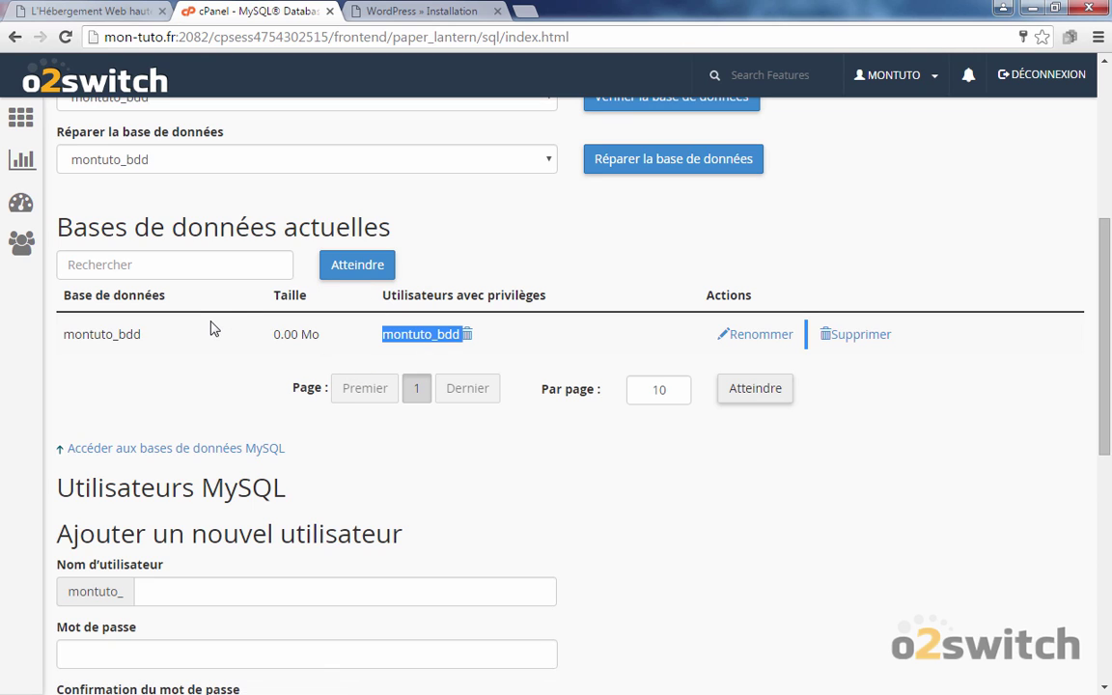
{"action": "scroll", "coordinate": [211, 328], "scroll_direction": "up", "scroll_amount": 1}
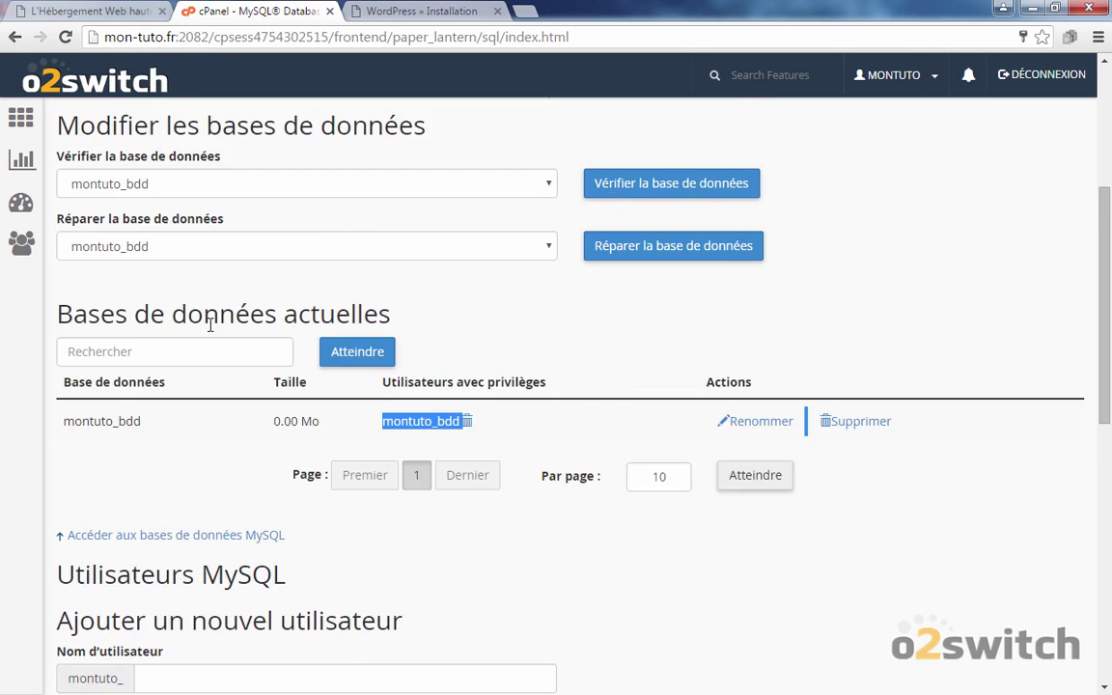
{"action": "scroll", "coordinate": [397, 349], "scroll_direction": "down", "scroll_amount": 1}
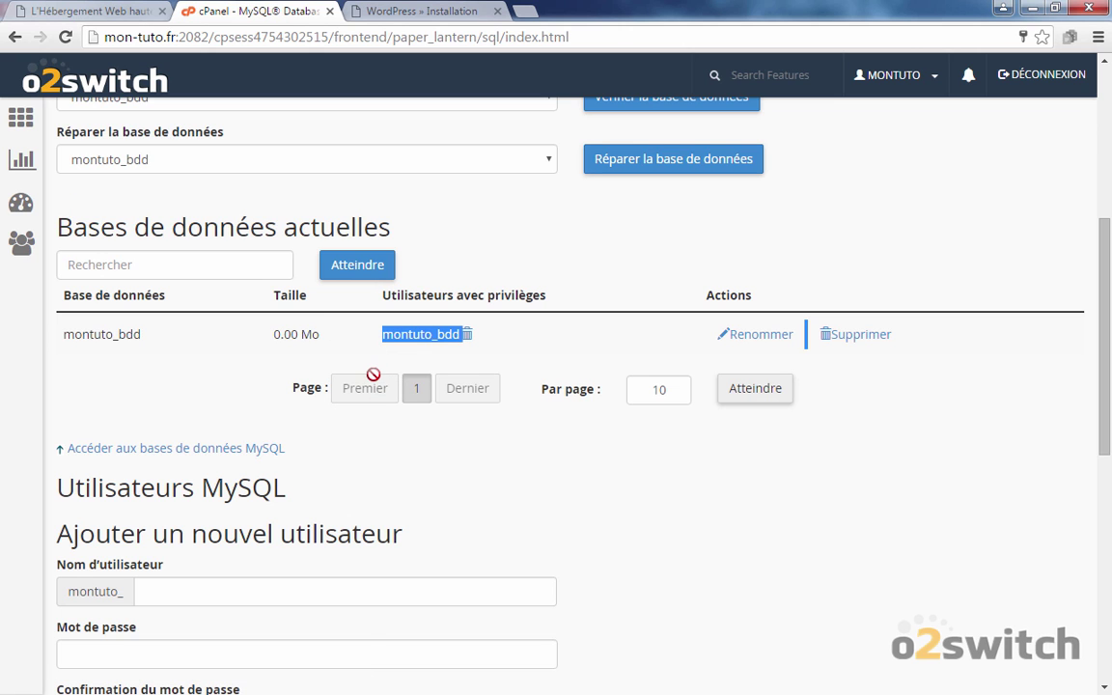
{"action": "scroll", "coordinate": [377, 382], "scroll_direction": "down", "scroll_amount": 7}
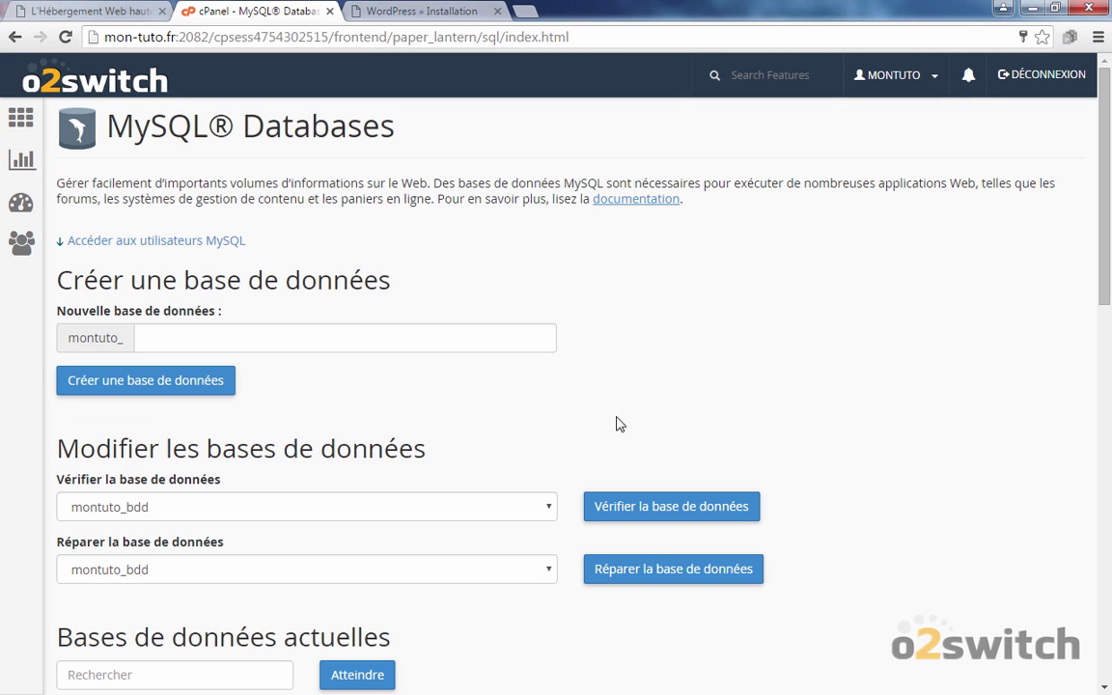
Review the sections for creating a database, adding a MySQL user, and linking a user to a database.
{"action": "left_click", "coordinate": [289, 319]}
{"action": "left_click", "coordinate": [287, 333]}
{"action": "scroll", "coordinate": [295, 340], "scroll_direction": "down", "scroll_amount": 6}
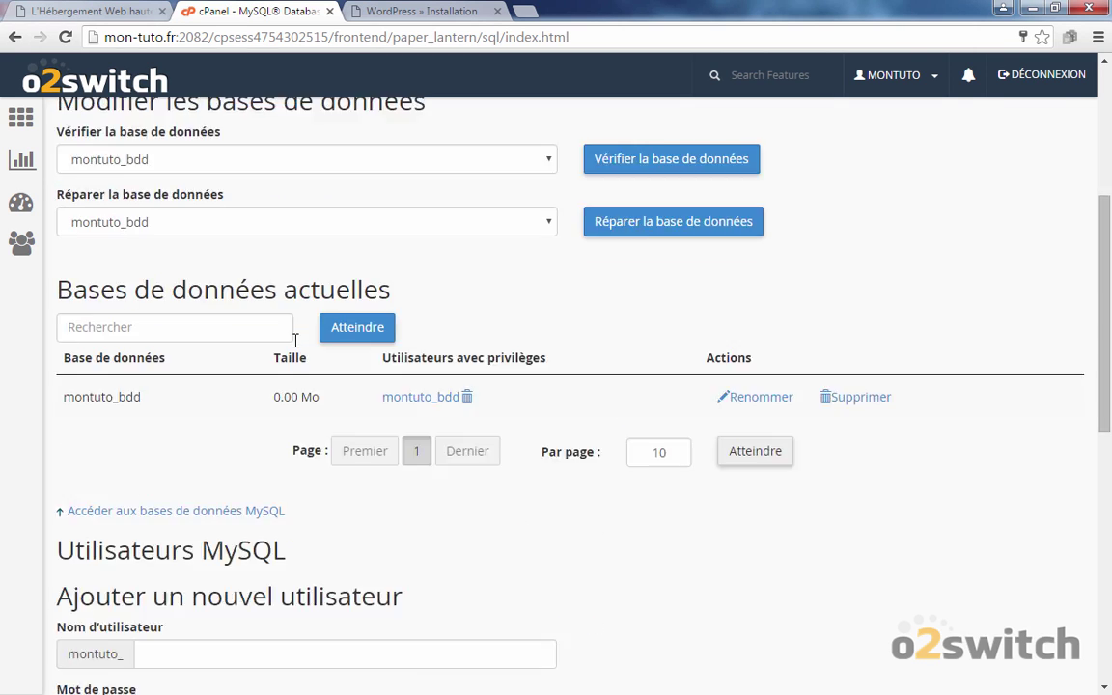
{"action": "left_click", "coordinate": [295, 393]}
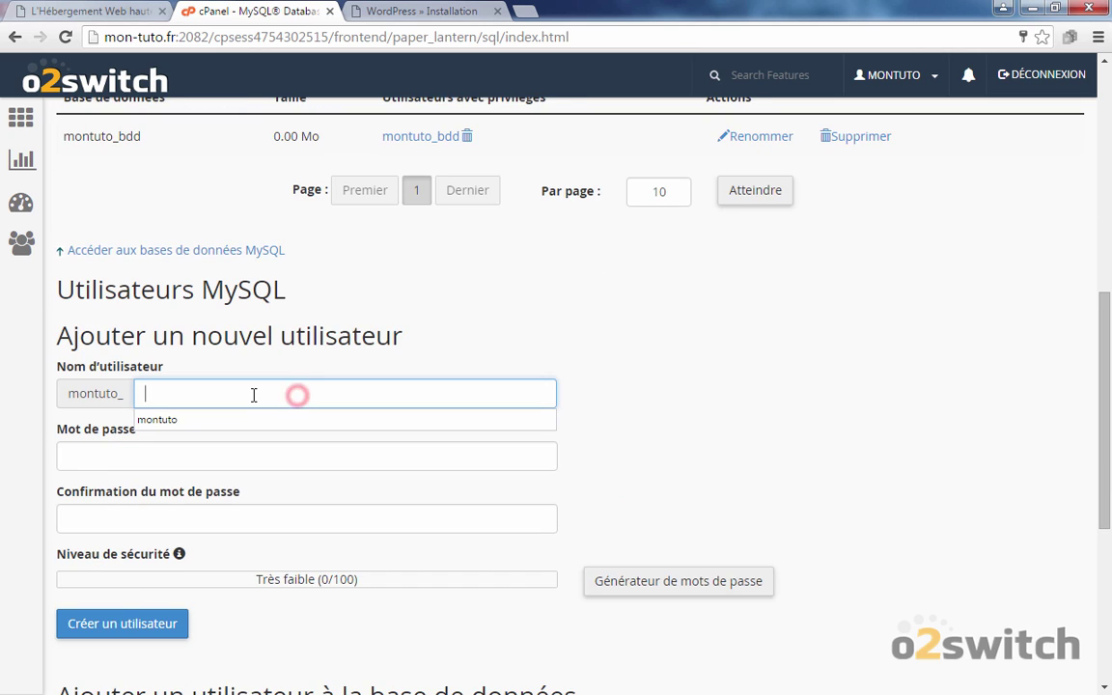
{"action": "scroll", "coordinate": [254, 398], "scroll_direction": "down", "scroll_amount": 4}
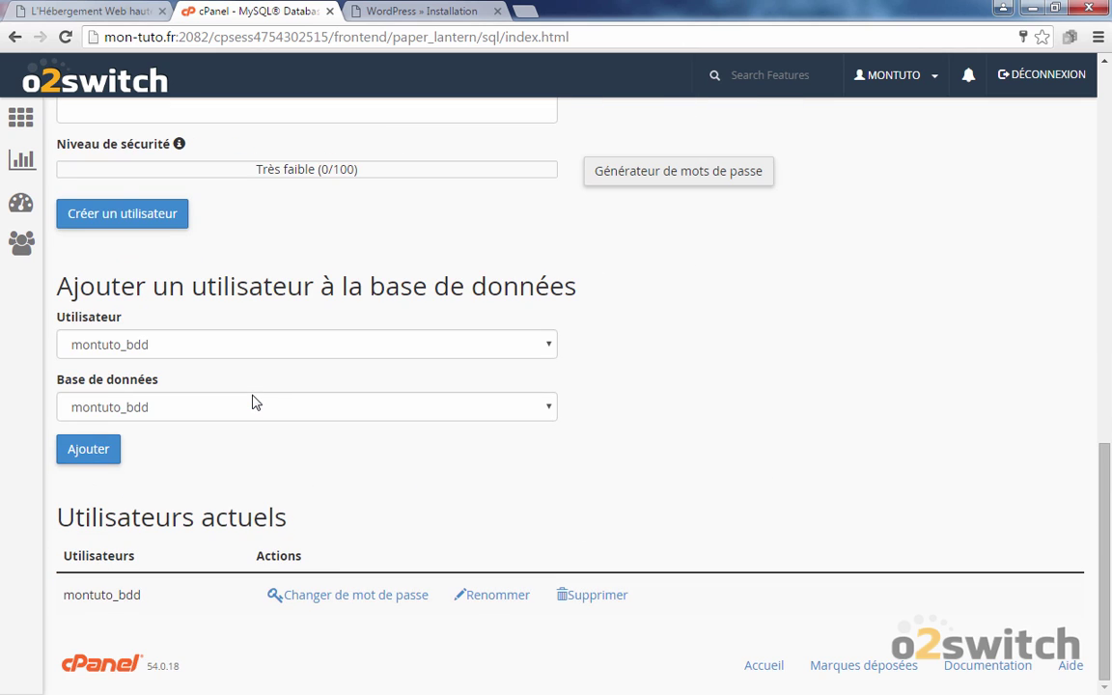